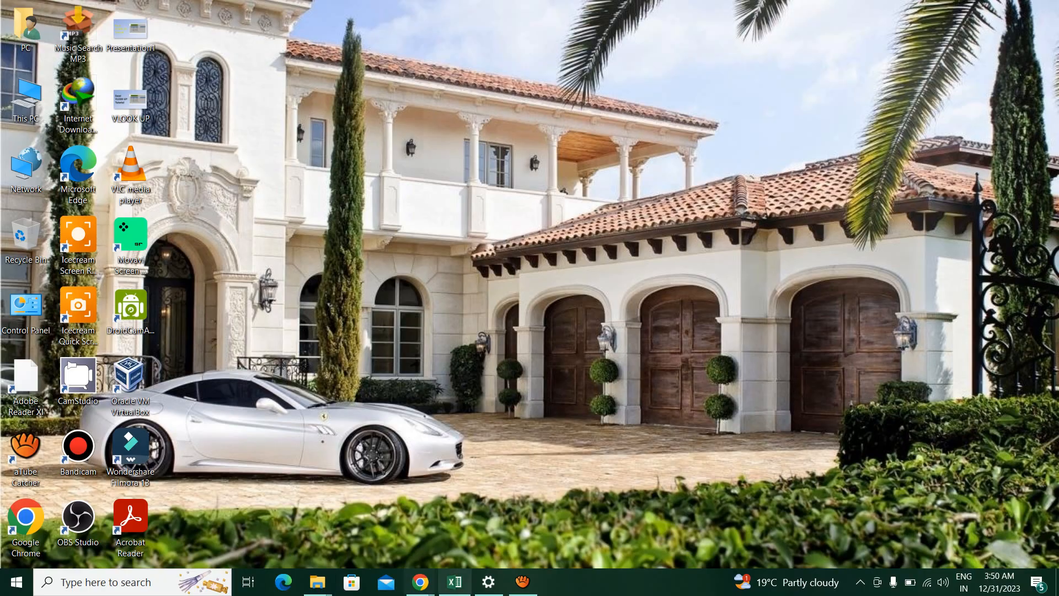
Switch to the Excel If Formula workbook and examine the Grocery, Homeappliances and Fashion headers and item columns on Sheet2
{"action": "left_click", "coordinate": [455, 582]}
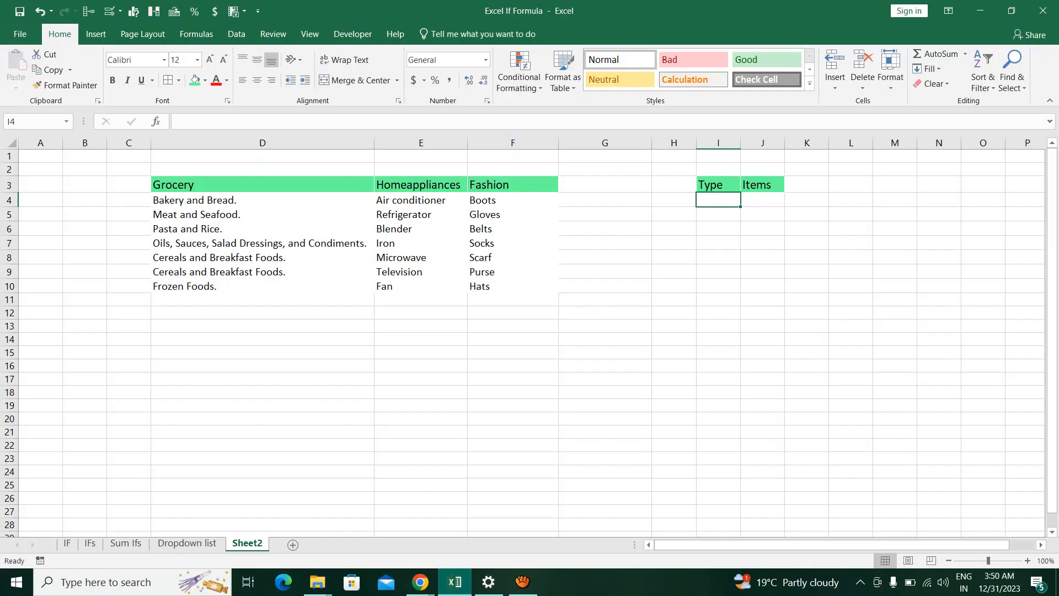
{"action": "left_click_drag", "start_coordinate": [166, 184], "coordinate": [497, 286]}
{"action": "left_click", "coordinate": [262, 215]}
{"action": "left_click_drag", "start_coordinate": [263, 184], "coordinate": [513, 286]}
{"action": "left_click", "coordinate": [262, 215]}
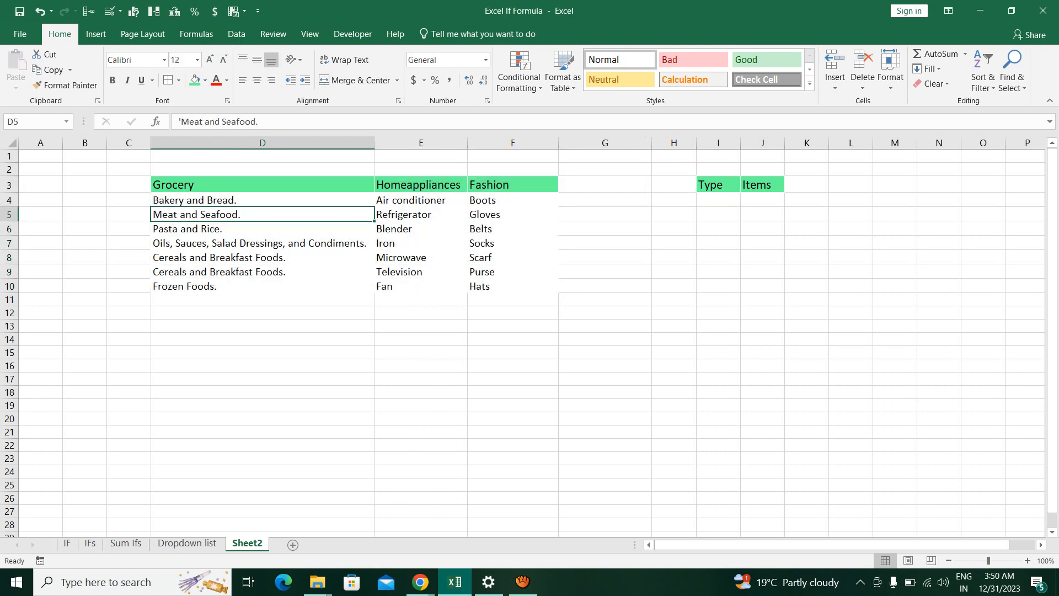
{"action": "left_click_drag", "start_coordinate": [262, 184], "coordinate": [513, 185]}
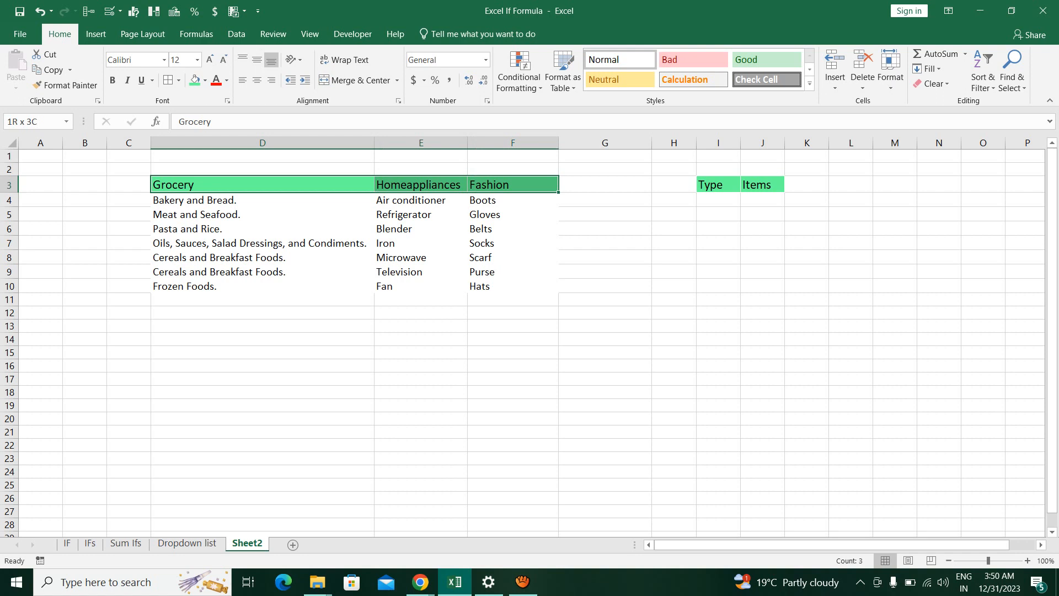
{"action": "left_click", "coordinate": [263, 229]}
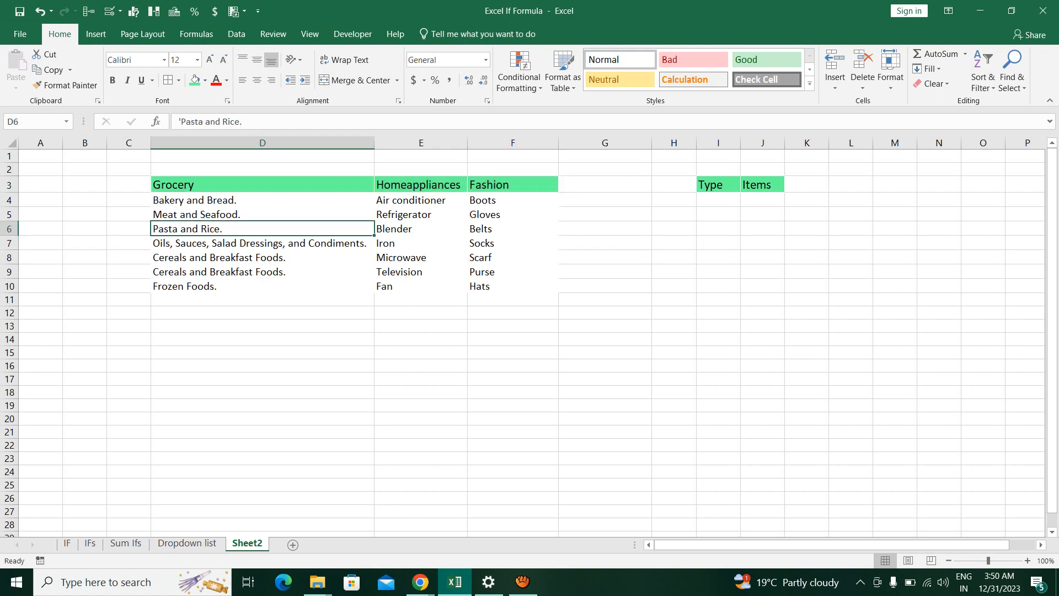
{"action": "left_click_drag", "start_coordinate": [263, 200], "coordinate": [263, 287]}
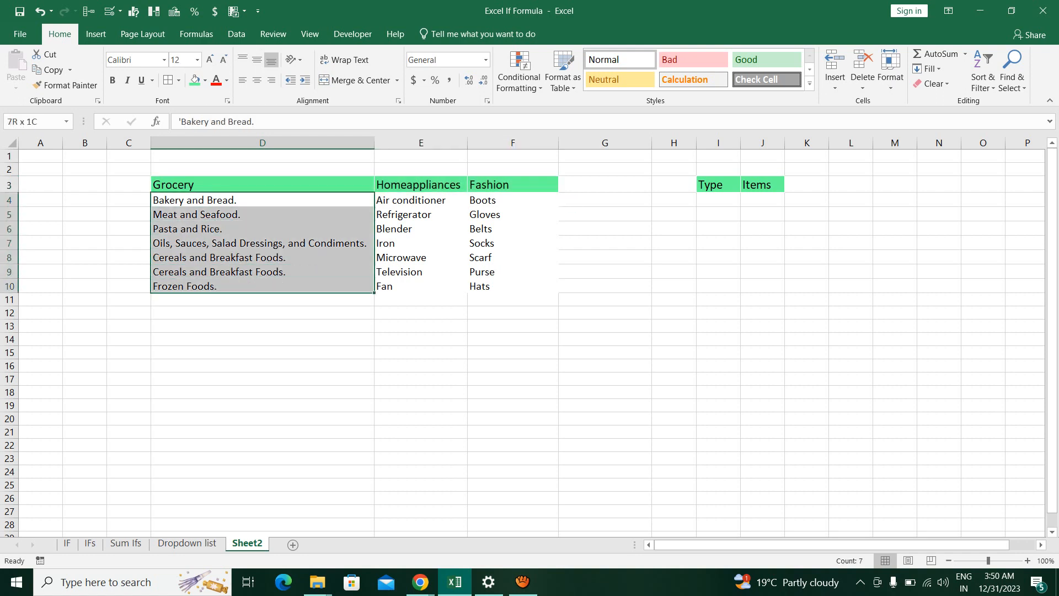
{"action": "left_click_drag", "start_coordinate": [421, 200], "coordinate": [421, 286]}
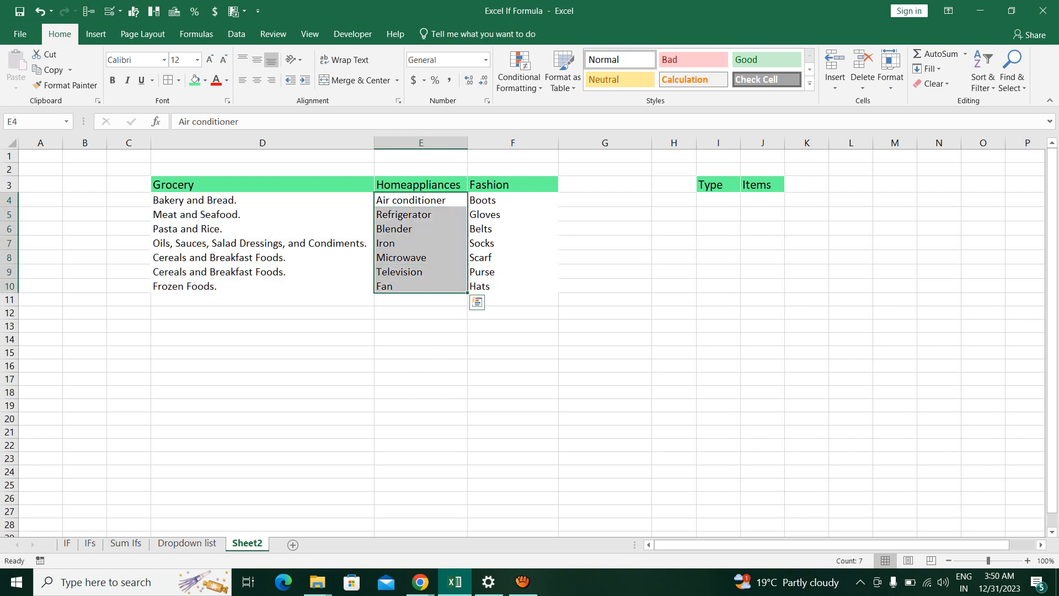
{"action": "left_click_drag", "start_coordinate": [514, 200], "coordinate": [513, 287]}
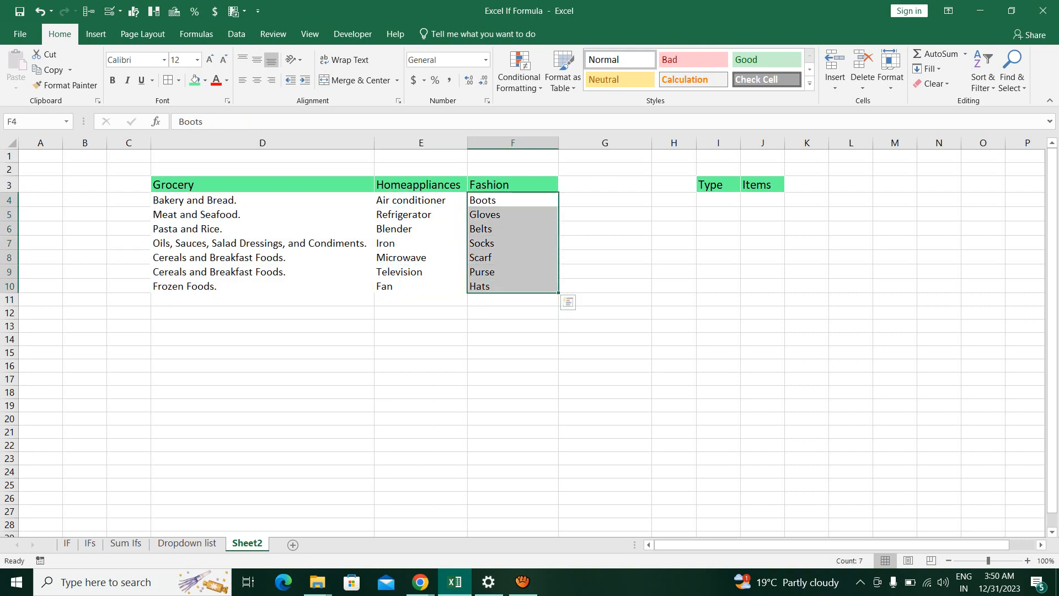
Examine the empty cells under Type in column I together with the category headers in D3:F3
{"action": "left_click", "coordinate": [719, 200]}
{"action": "left_click", "coordinate": [719, 214]}
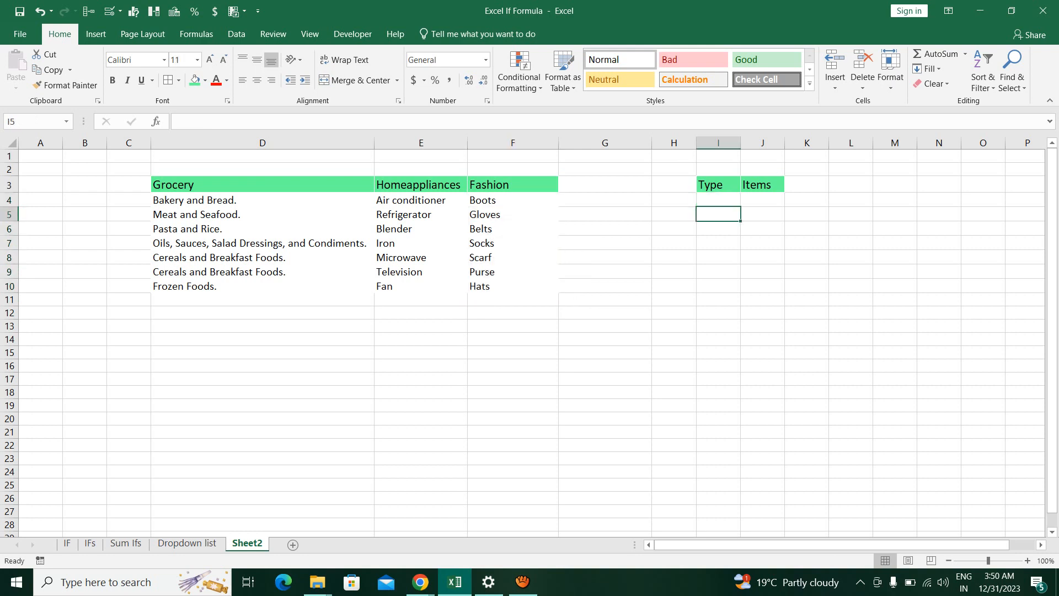
{"action": "left_click", "coordinate": [718, 200]}
{"action": "left_click", "coordinate": [719, 214]}
{"action": "left_click", "coordinate": [718, 243]}
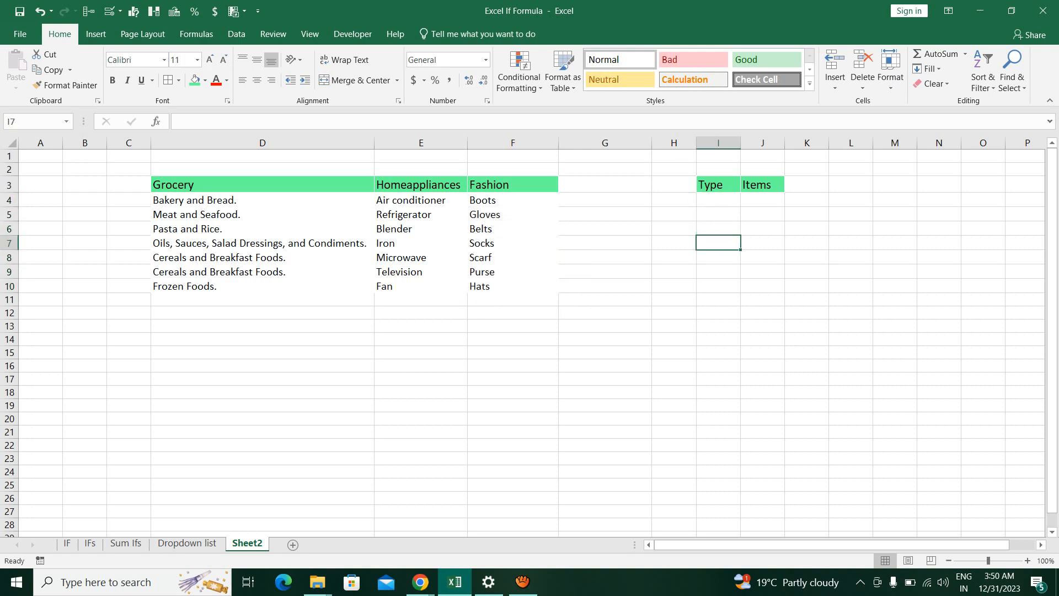
{"action": "left_click", "coordinate": [718, 200]}
{"action": "left_click", "coordinate": [718, 214]}
{"action": "left_click_drag", "start_coordinate": [176, 185], "coordinate": [513, 184]}
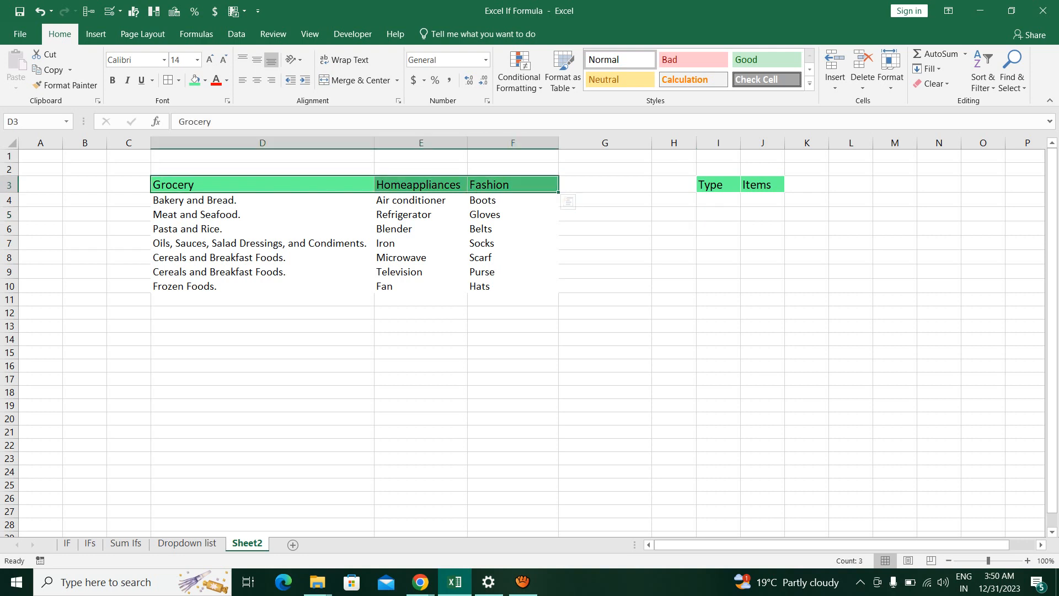
{"action": "left_click", "coordinate": [718, 229]}
{"action": "left_click", "coordinate": [718, 201]}
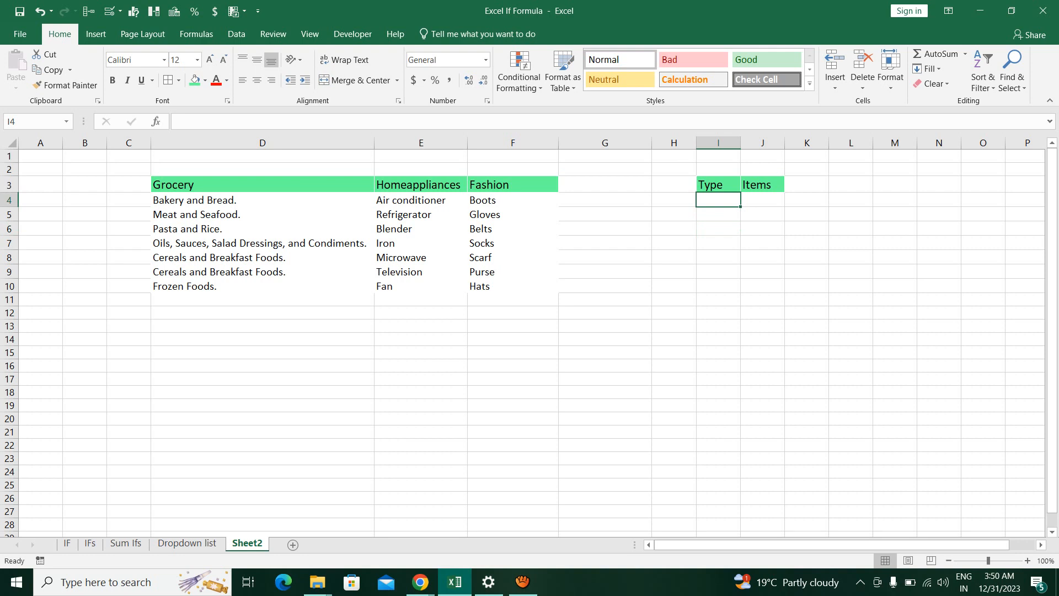
Examine the empty Items cell J4 together with the grocery items in D4:D10
{"action": "left_click", "coordinate": [763, 201]}
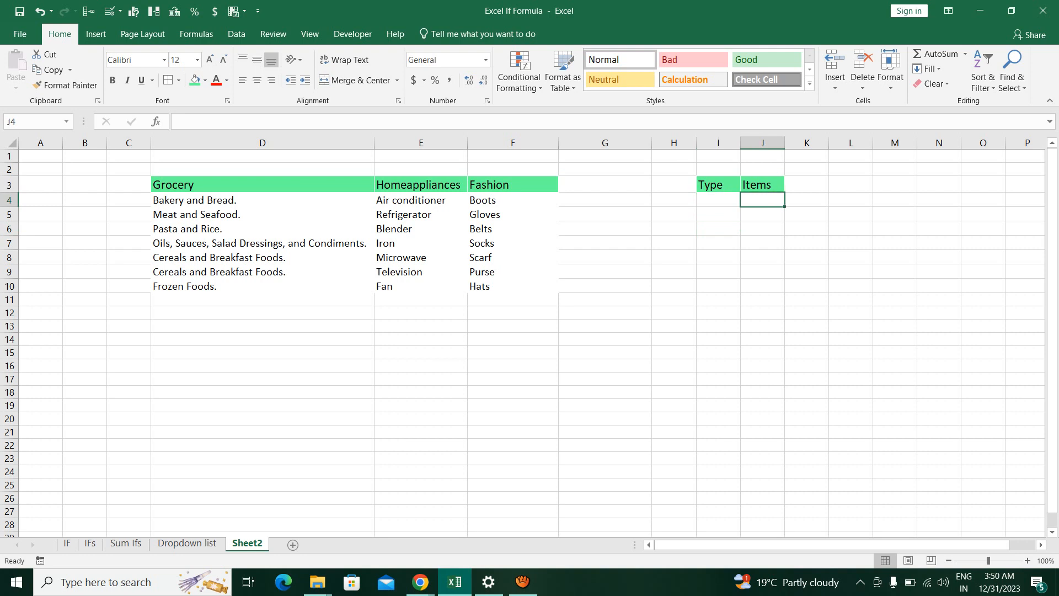
{"action": "left_click_drag", "start_coordinate": [221, 201], "coordinate": [221, 286]}
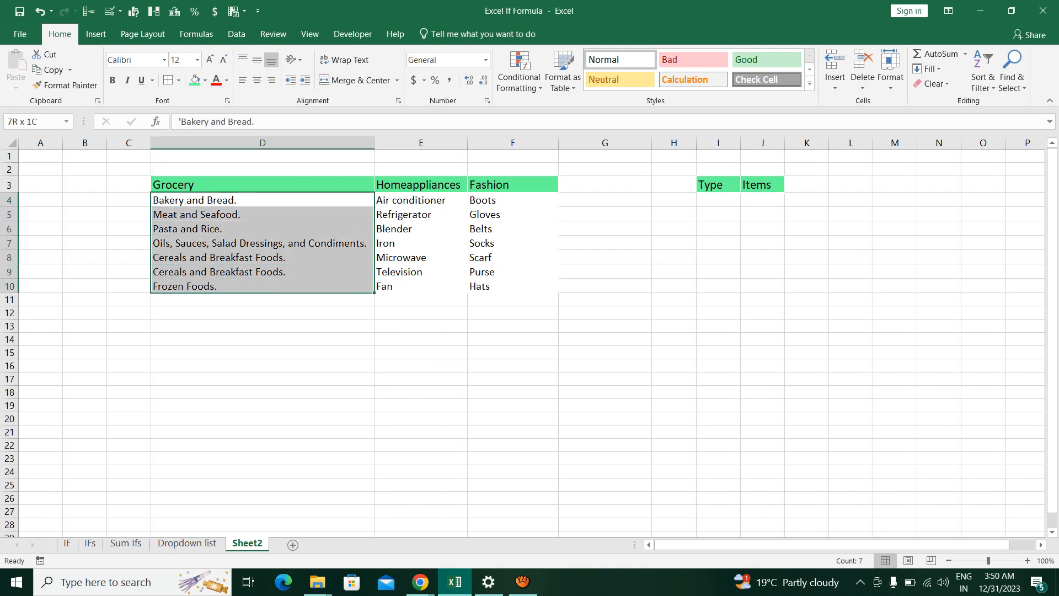
{"action": "left_click", "coordinate": [763, 184]}
{"action": "left_click", "coordinate": [762, 215]}
{"action": "left_click", "coordinate": [763, 200]}
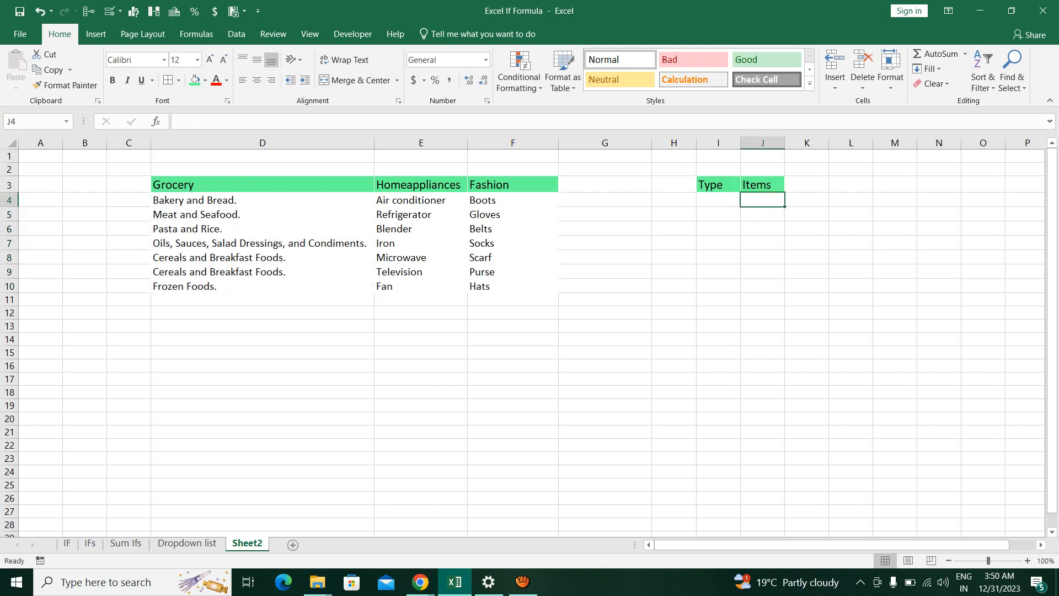
{"action": "left_click_drag", "start_coordinate": [221, 200], "coordinate": [221, 286]}
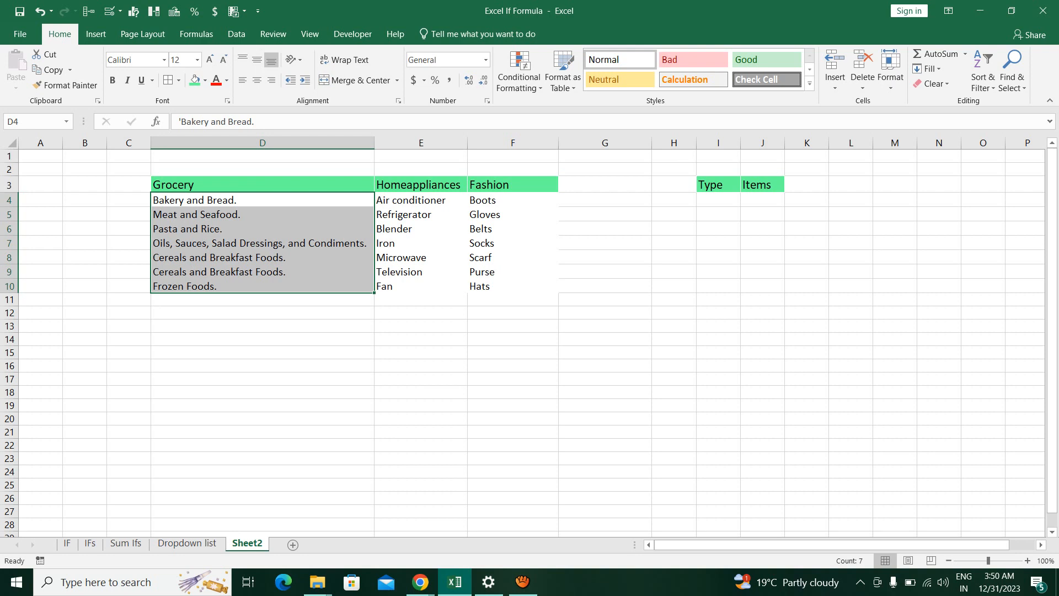
{"action": "left_click", "coordinate": [807, 215]}
{"action": "left_click", "coordinate": [674, 185]}
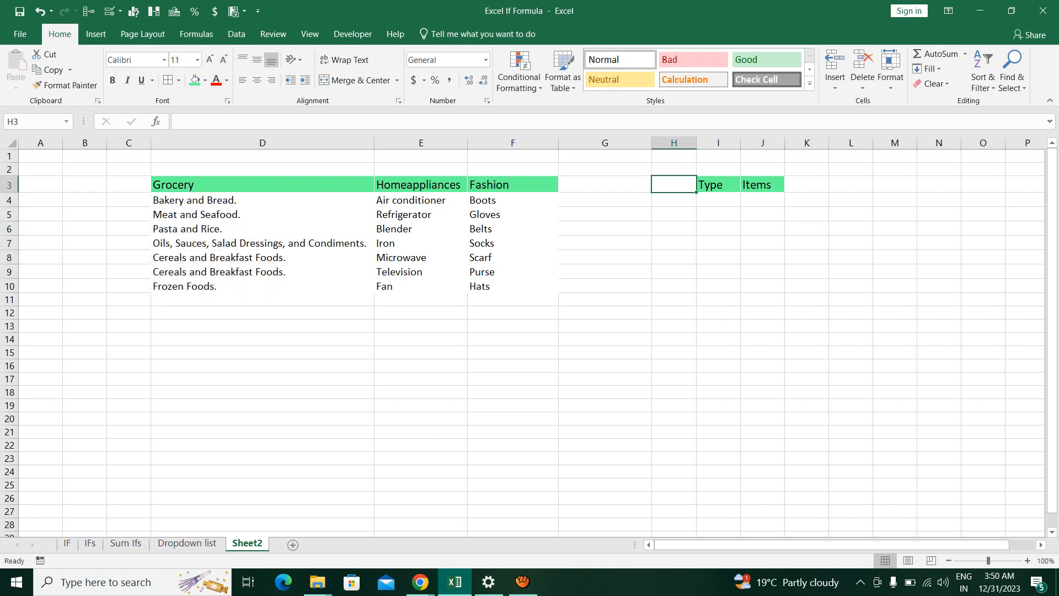
{"action": "left_click", "coordinate": [719, 201]}
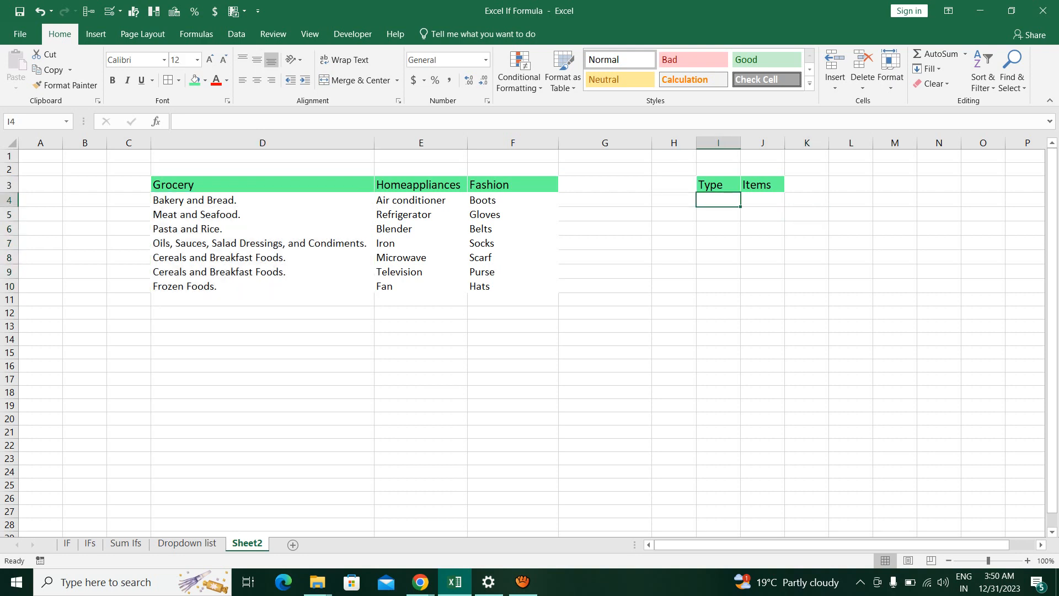
Enter Grocery as the range name for the grocery items in D4:D10 and go to the Dropdown list sheet
{"action": "left_click_drag", "start_coordinate": [221, 201], "coordinate": [220, 287]}
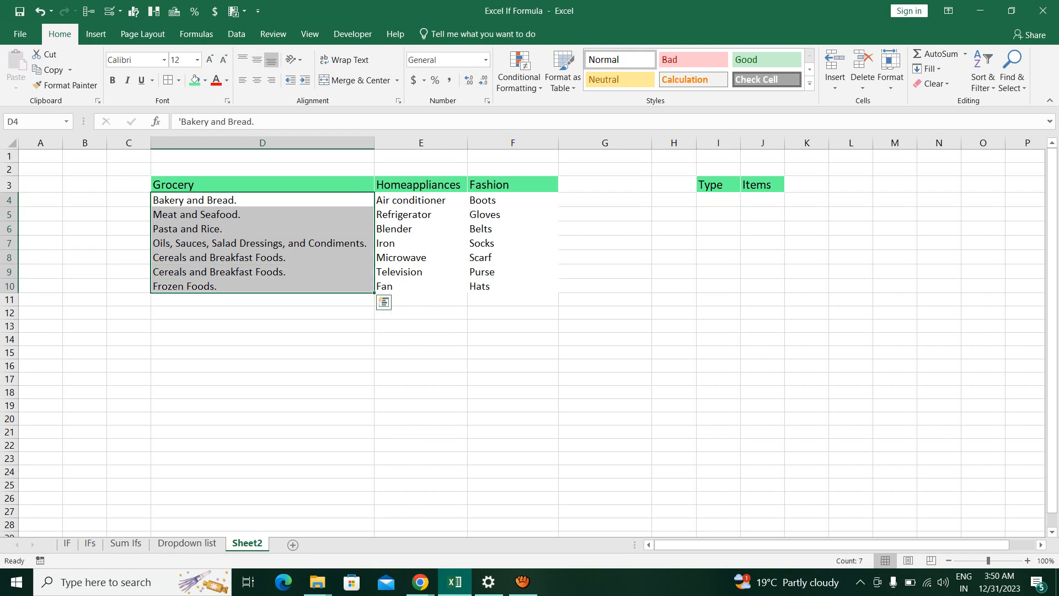
{"action": "left_click", "coordinate": [34, 121]}
{"action": "type", "text": "Grocery"}
{"action": "key", "text": "Return"}
{"action": "key", "text": "ctrl+Page_Up"}
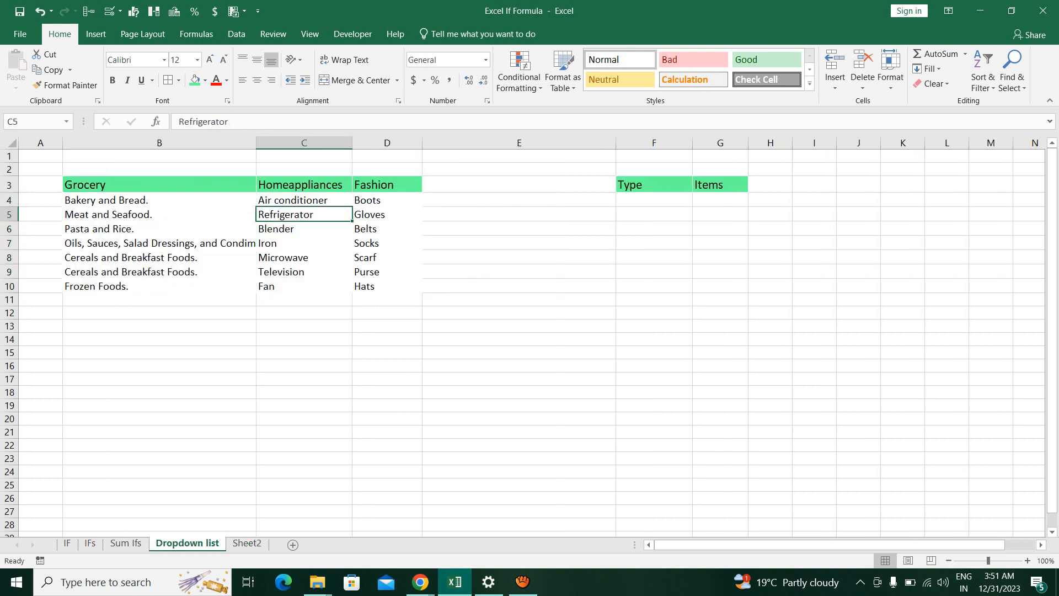
Check the range names of the Homeappliances items in C4:C10 and the Fashion items in D4:D10 on the Dropdown list sheet
{"action": "left_click_drag", "start_coordinate": [303, 200], "coordinate": [303, 286]}
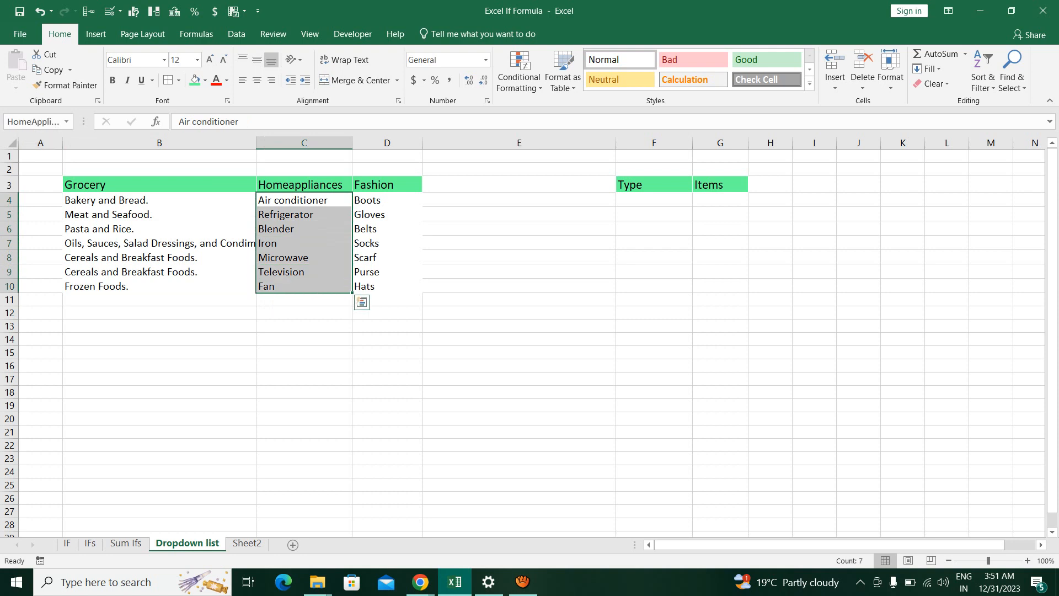
{"action": "left_click", "coordinate": [34, 122]}
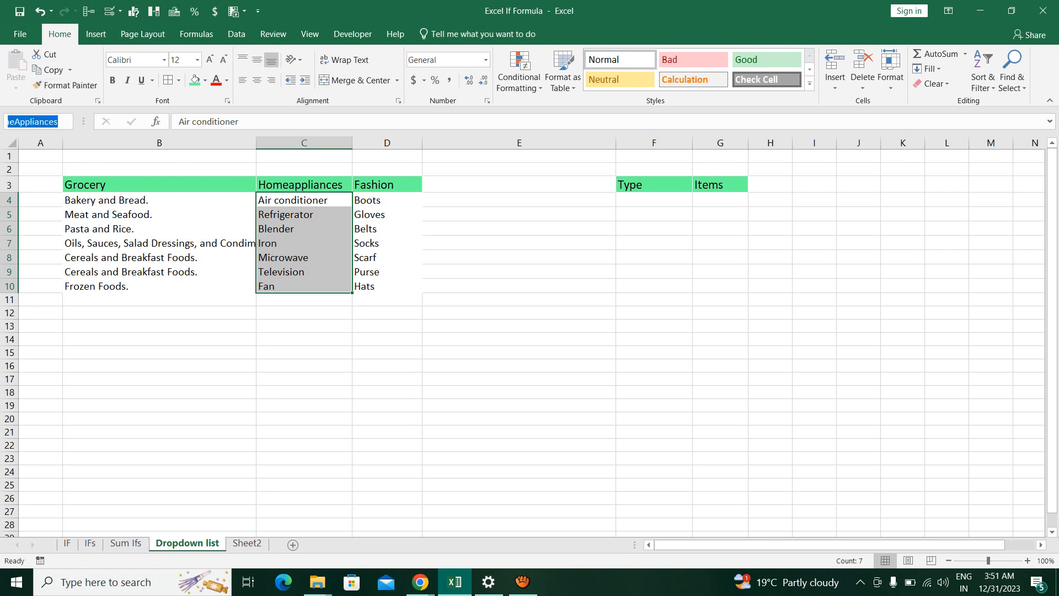
{"action": "left_click", "coordinate": [496, 287]}
{"action": "left_click_drag", "start_coordinate": [387, 200], "coordinate": [388, 286]}
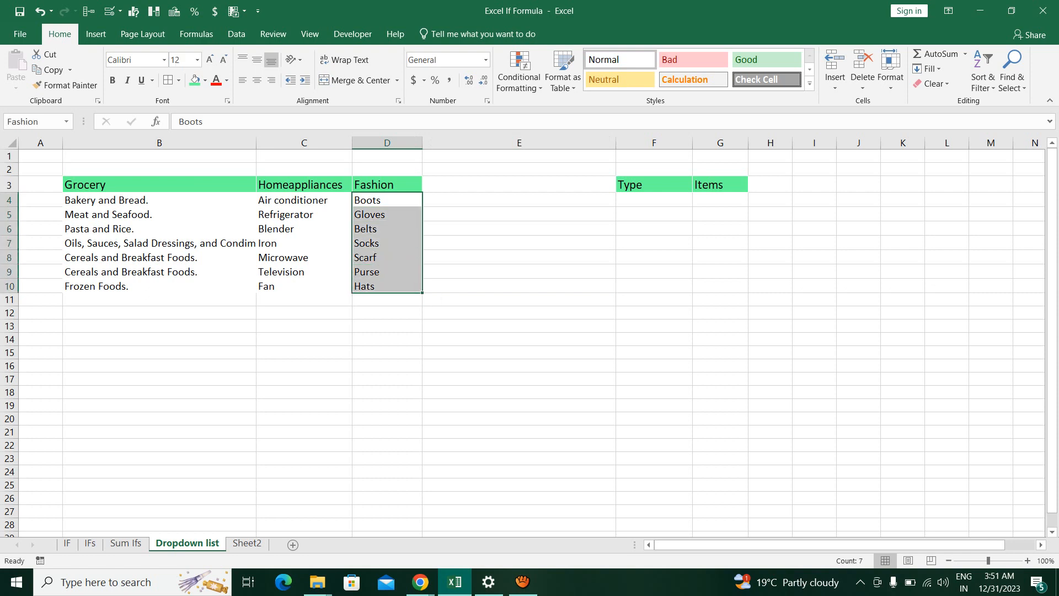
{"action": "left_click", "coordinate": [34, 122]}
{"action": "key", "text": "Return"}
{"action": "left_click", "coordinate": [182, 215]}
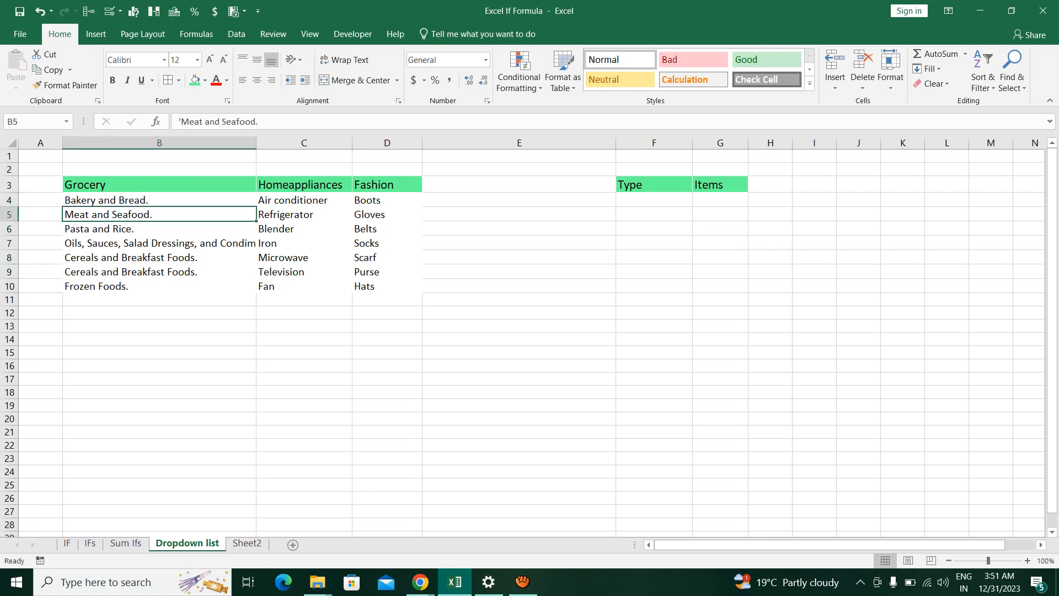
{"action": "left_click_drag", "start_coordinate": [183, 201], "coordinate": [388, 287]}
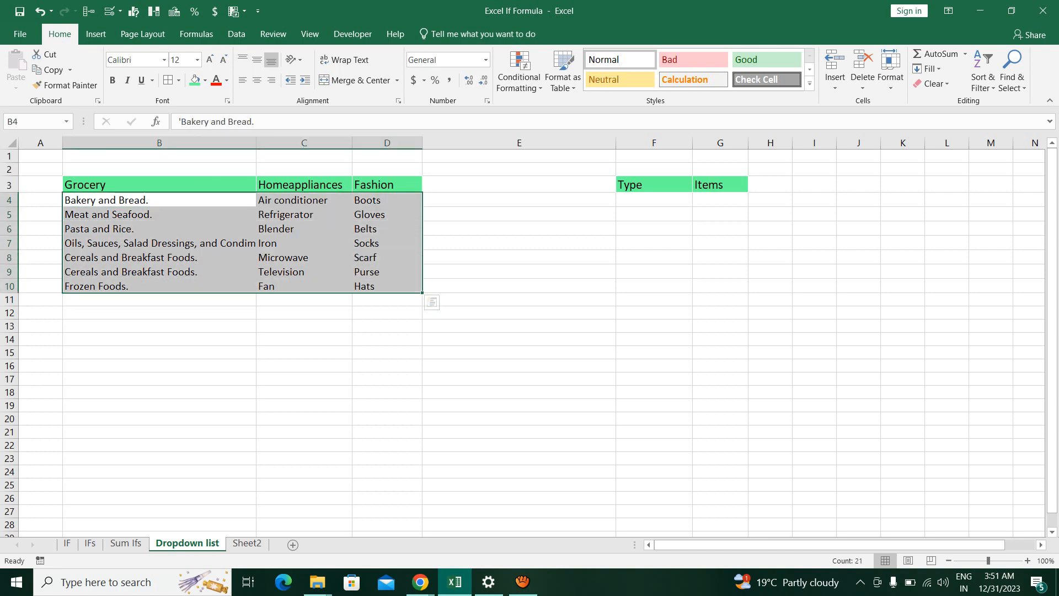
{"action": "left_click", "coordinate": [519, 229]}
Add List data validation to Type cell F4, using the category headers in B3:D3 as its source
{"action": "left_click", "coordinate": [654, 200]}
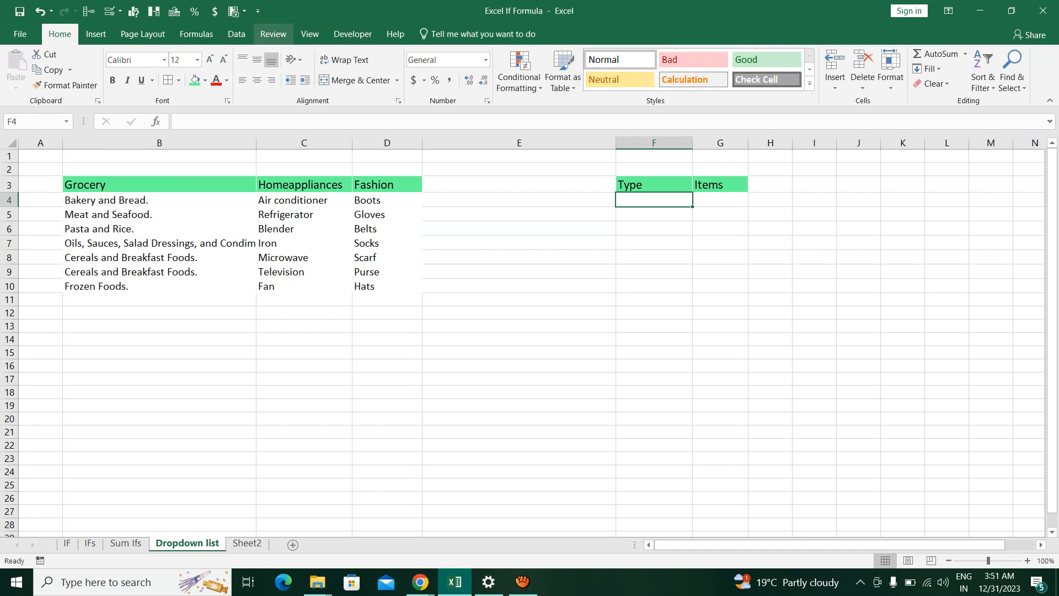
{"action": "left_click", "coordinate": [237, 33]}
{"action": "left_click", "coordinate": [623, 83]}
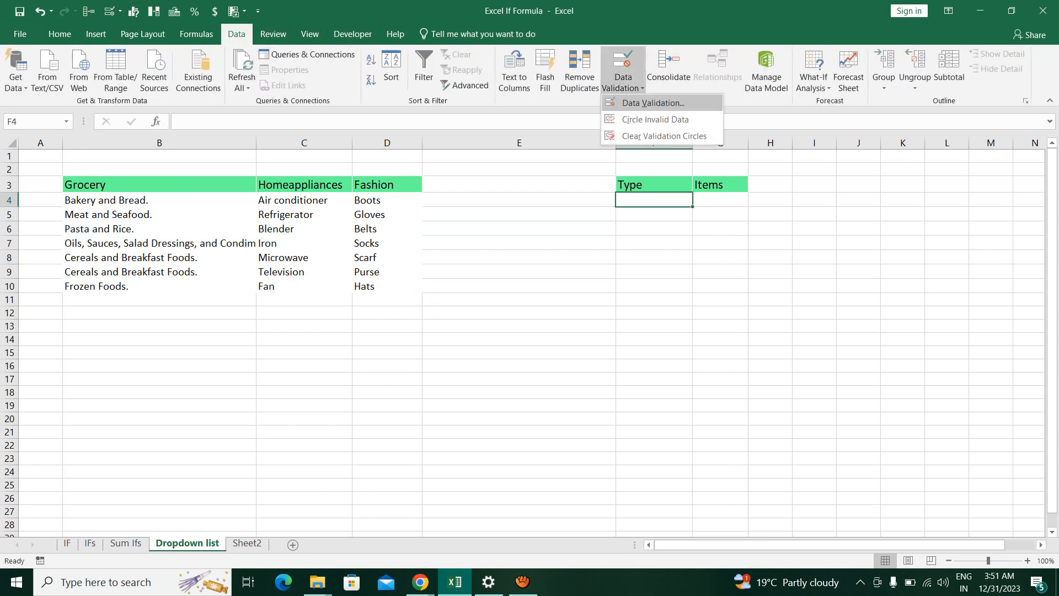
{"action": "left_click", "coordinate": [653, 103]}
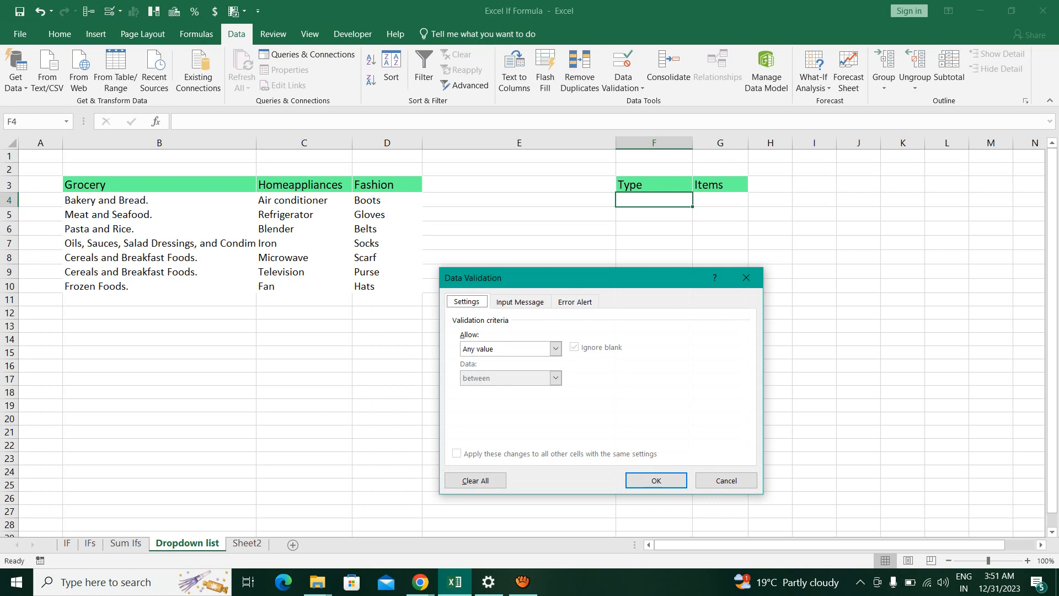
{"action": "left_click_drag", "start_coordinate": [574, 278], "coordinate": [542, 218]}
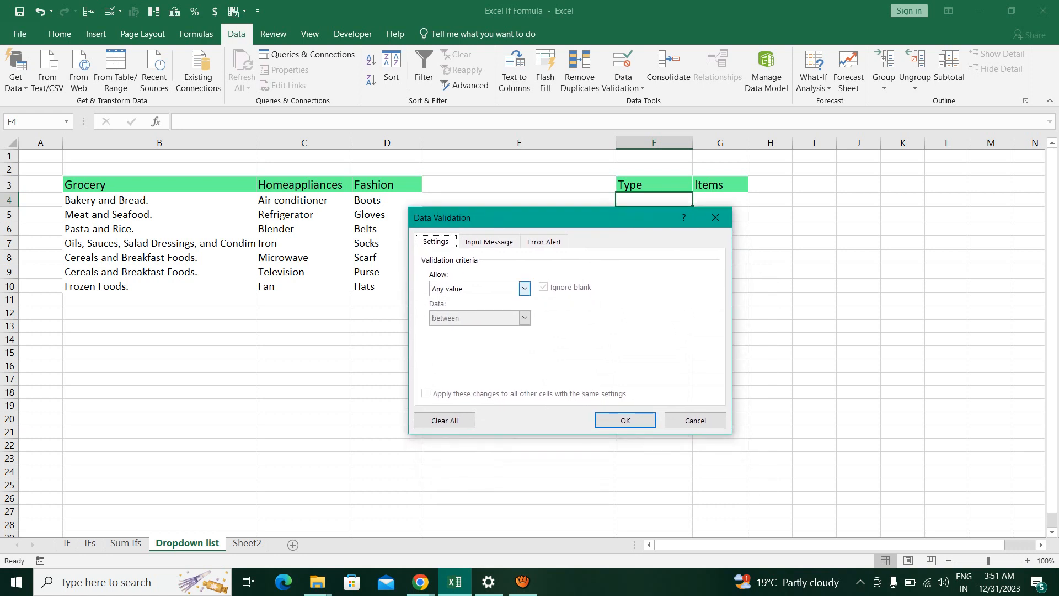
{"action": "left_click", "coordinate": [524, 289]}
{"action": "left_click", "coordinate": [464, 328]}
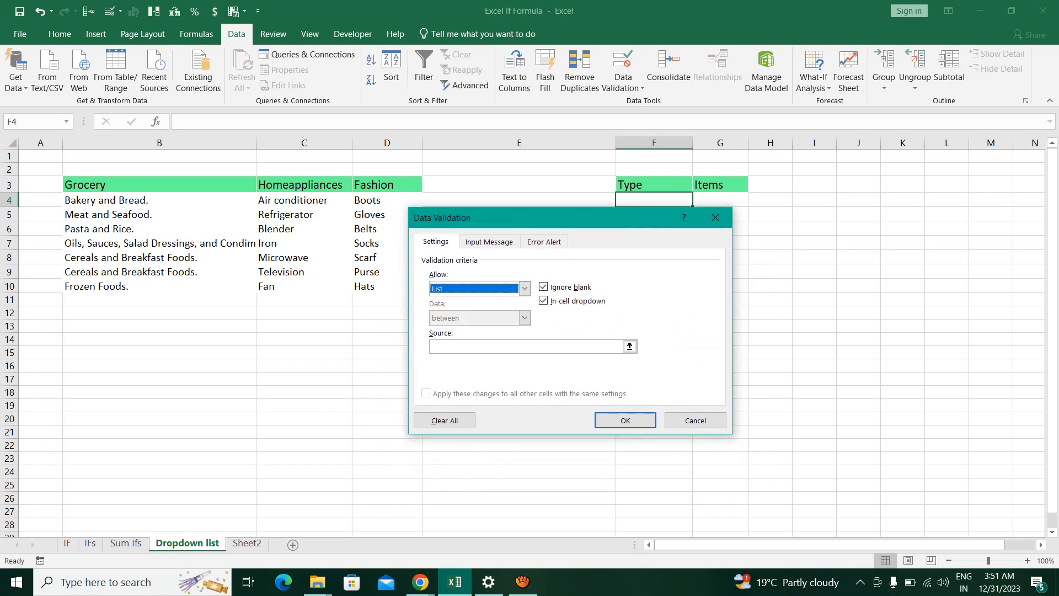
{"action": "left_click_drag", "start_coordinate": [552, 218], "coordinate": [576, 207]}
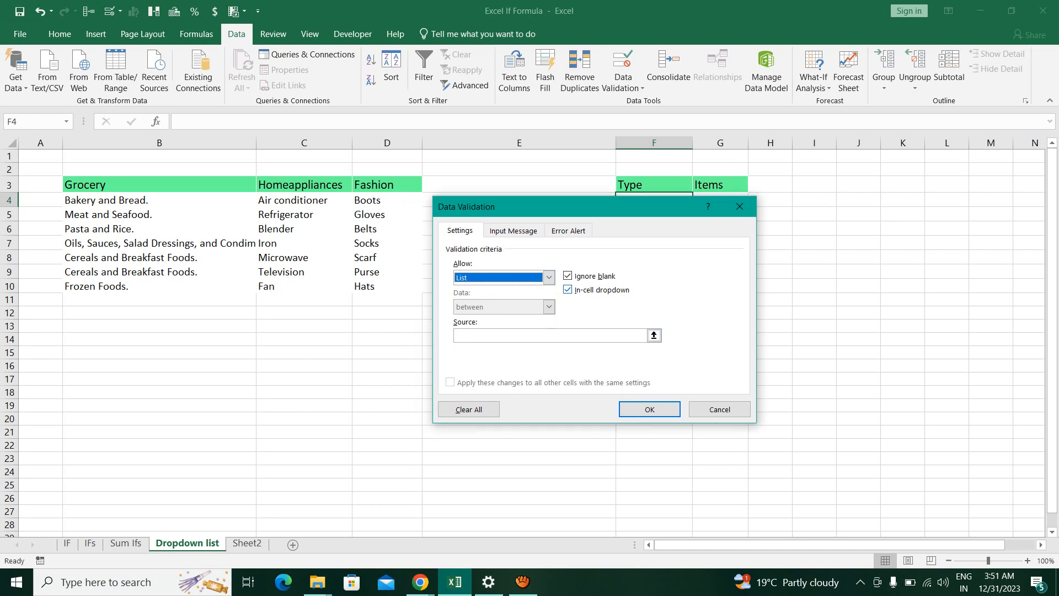
{"action": "left_click", "coordinate": [551, 336]}
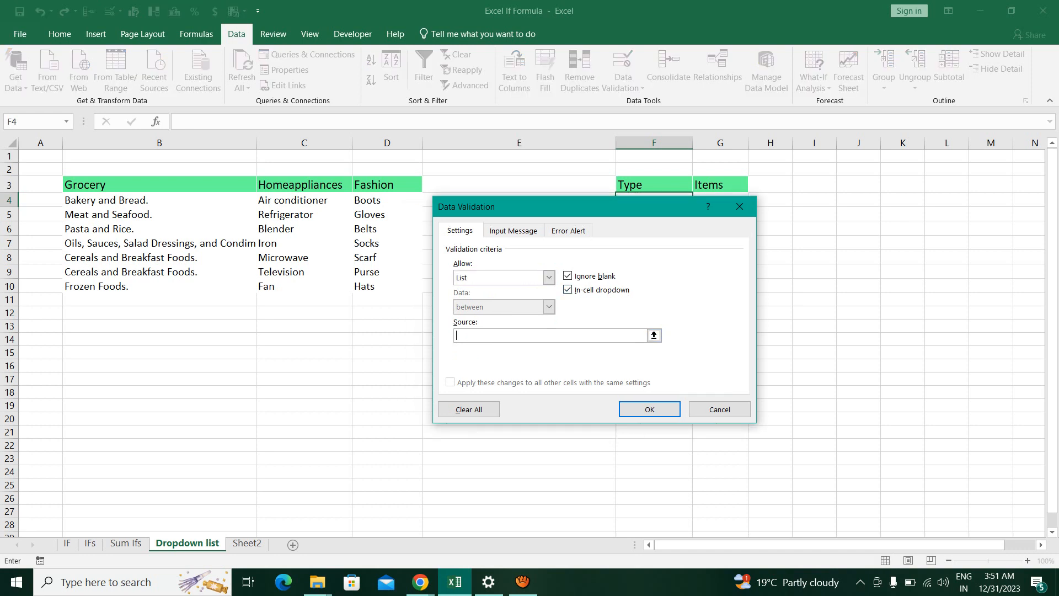
{"action": "left_click_drag", "start_coordinate": [89, 184], "coordinate": [386, 185]}
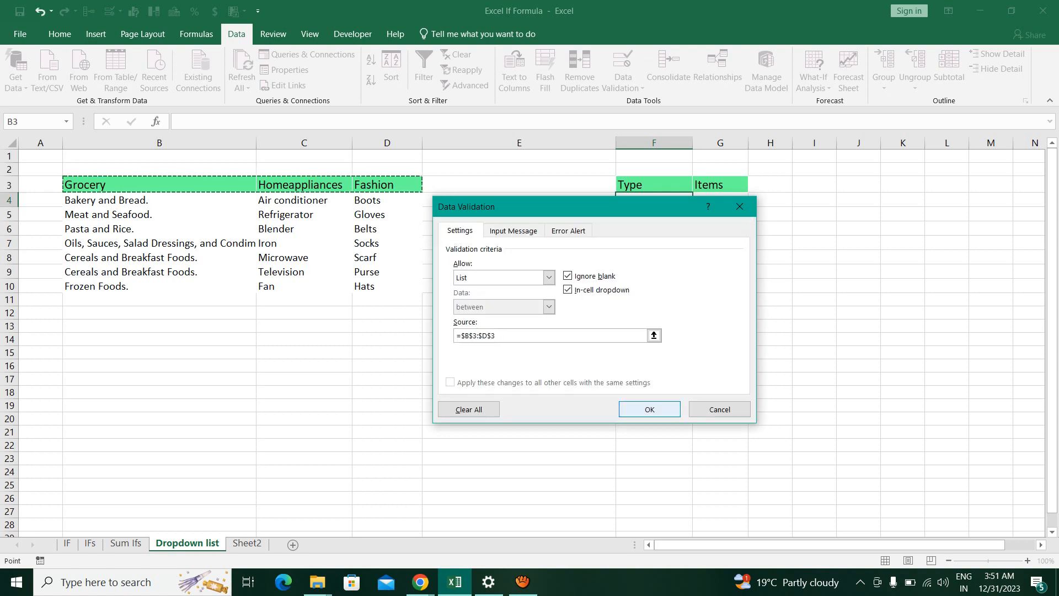
{"action": "key", "text": "Return"}
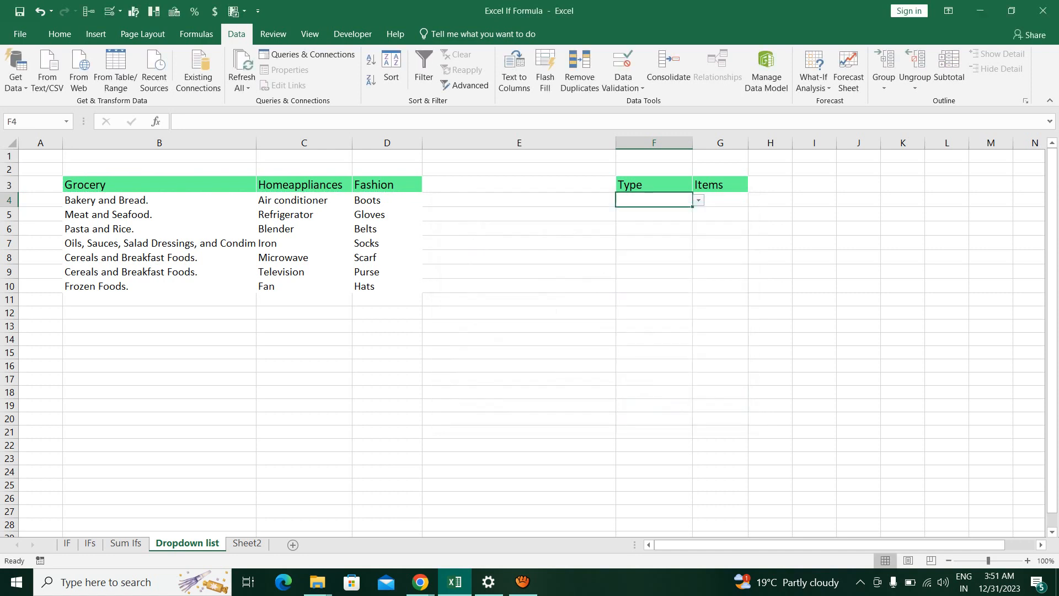
Try the new dropdown in F4 and set the type to Homeappliances
{"action": "key", "text": "alt+Down"}
{"action": "key", "text": "Down"}
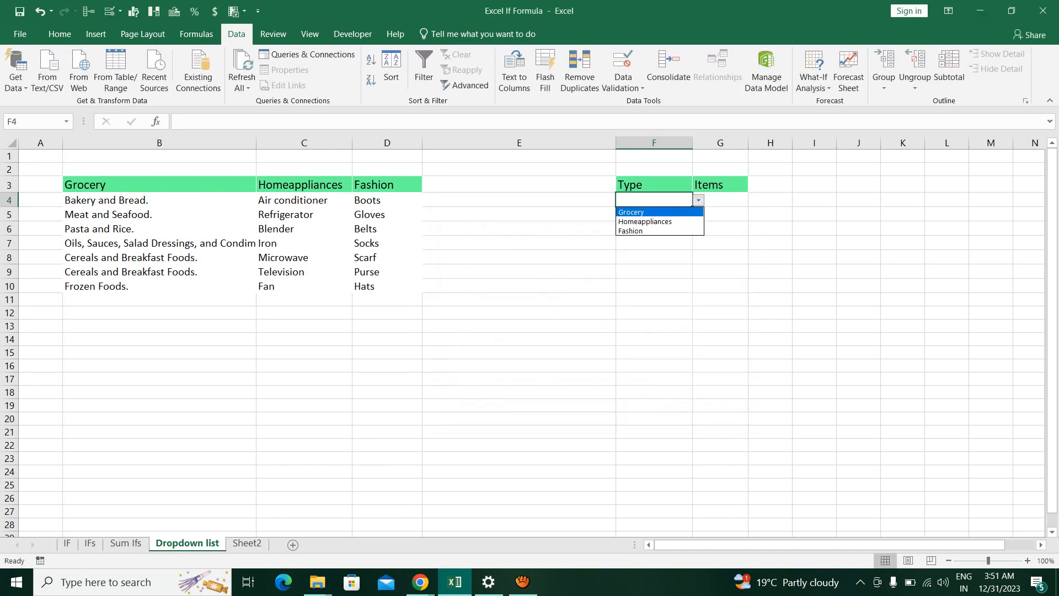
{"action": "key", "text": "Return"}
{"action": "key", "text": "alt+Down"}
{"action": "key", "text": "Down"}
{"action": "key", "text": "Return"}
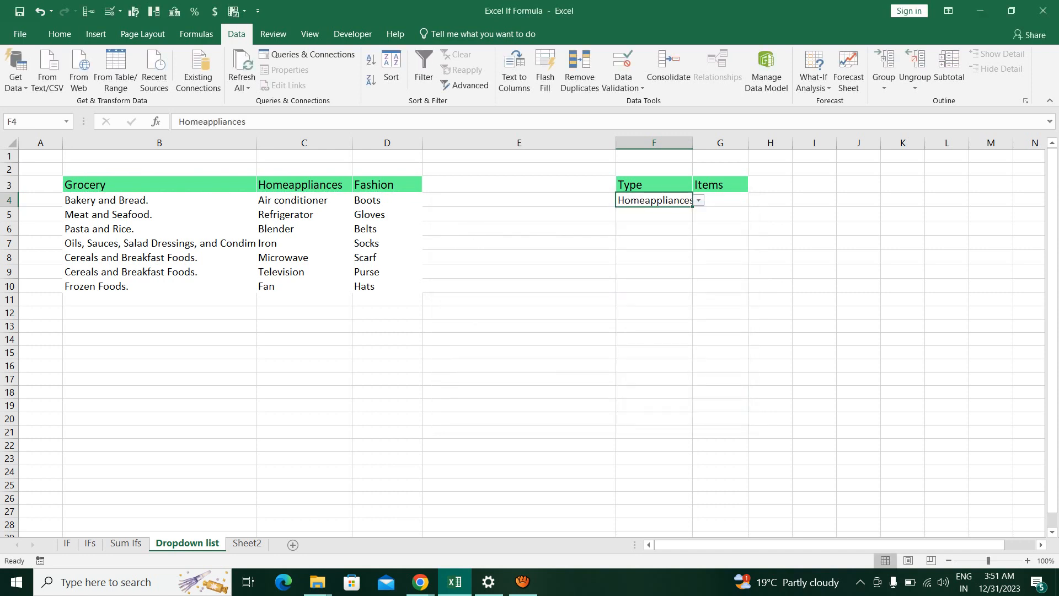
Widen column F to fit its contents so the chosen Type is fully readable
{"action": "left_click", "coordinate": [720, 201]}
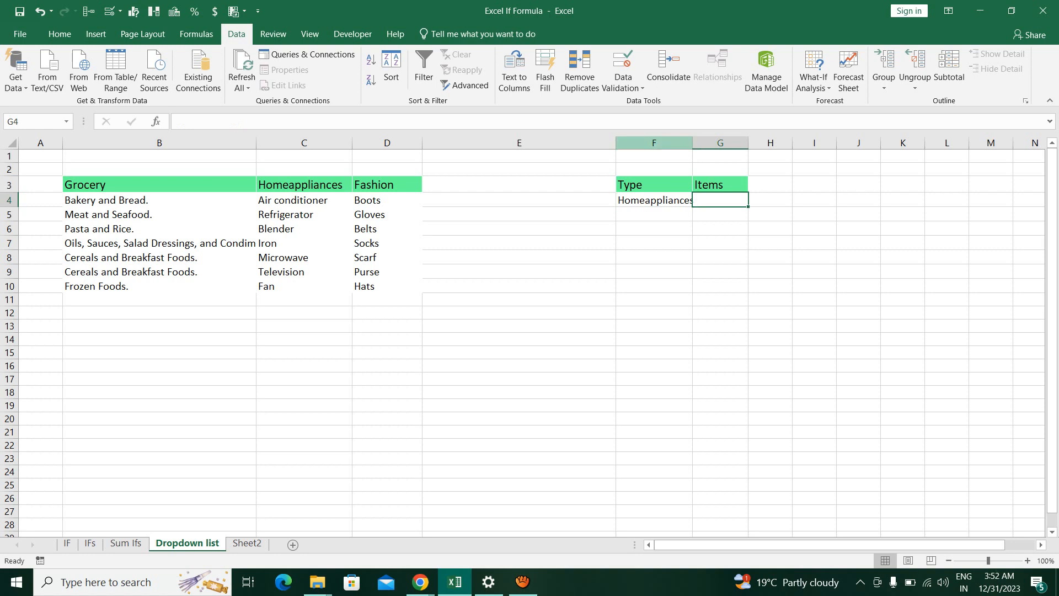
{"action": "double_click", "coordinate": [693, 143]}
{"action": "left_click", "coordinate": [729, 214]}
{"action": "left_click", "coordinate": [728, 200]}
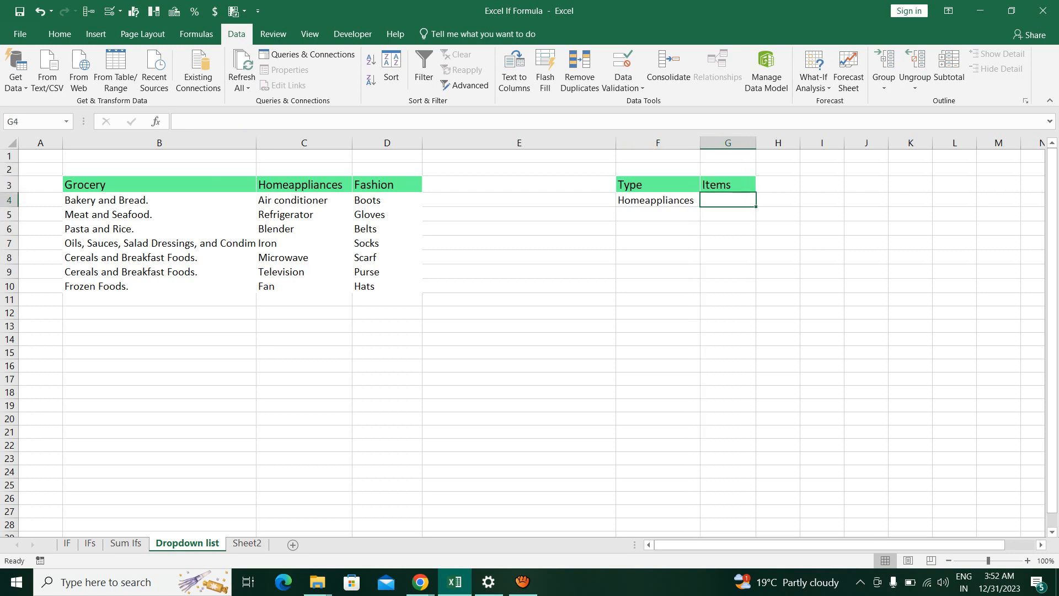
{"action": "left_click", "coordinate": [728, 214]}
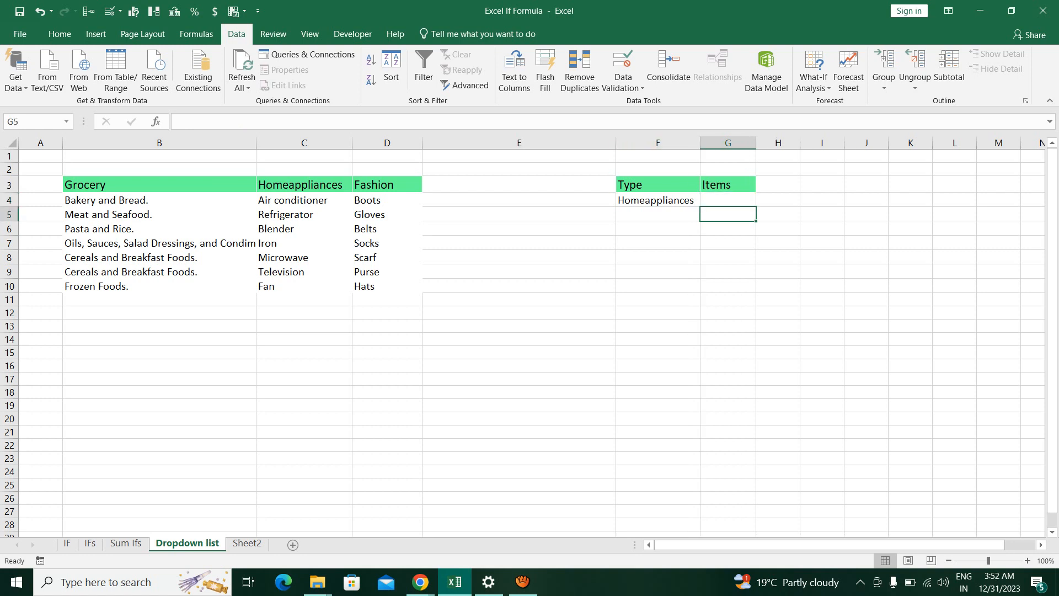
{"action": "left_click", "coordinate": [658, 229]}
Open data validation for Items cell G4 and set it to allow a List
{"action": "left_click", "coordinate": [728, 200]}
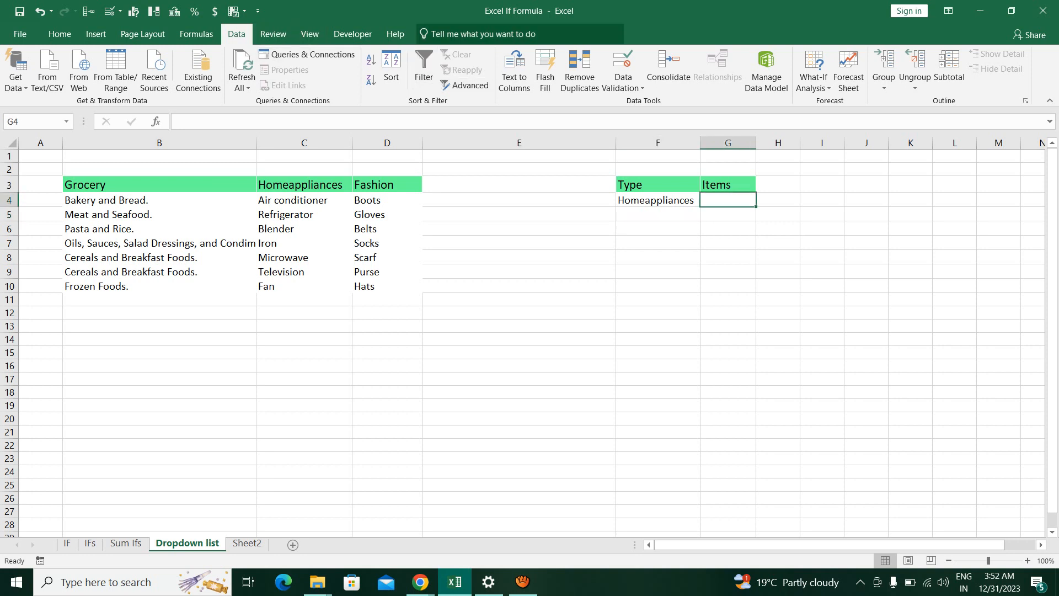
{"action": "left_click", "coordinate": [623, 62]}
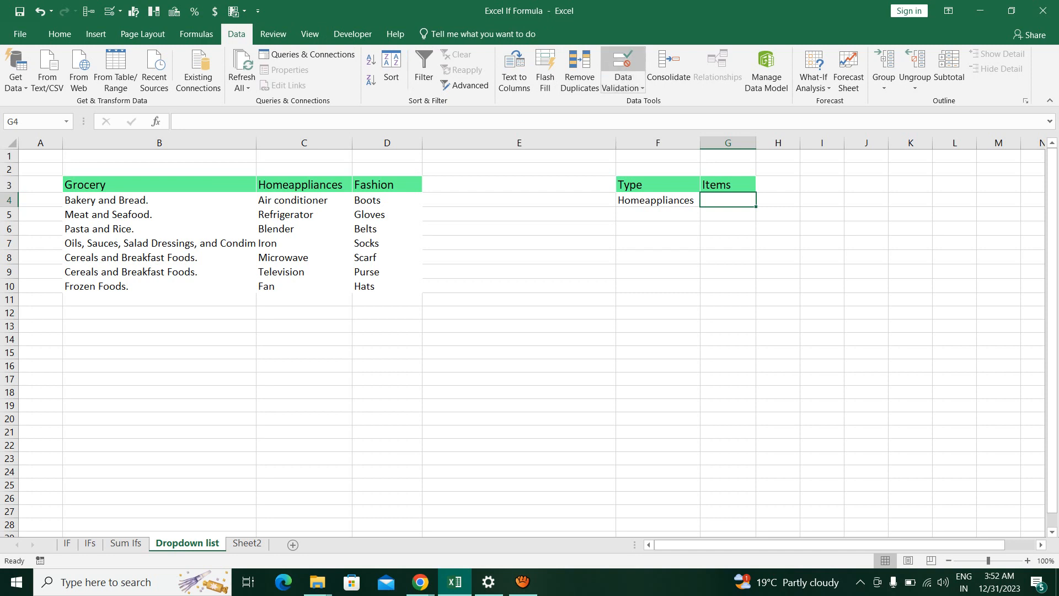
{"action": "left_click_drag", "start_coordinate": [497, 207], "coordinate": [409, 250]}
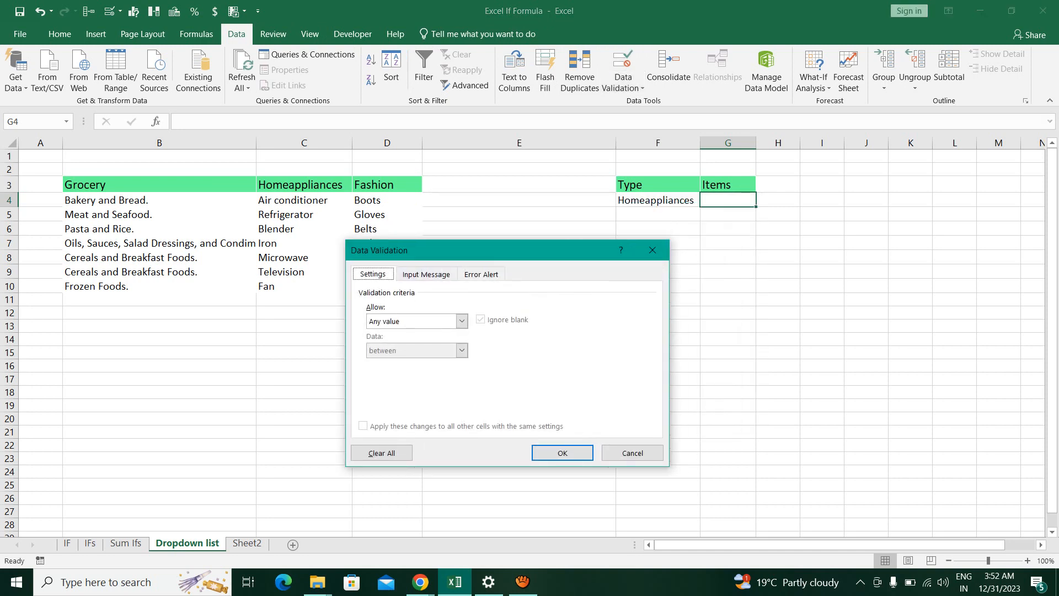
{"action": "left_click", "coordinate": [462, 320]}
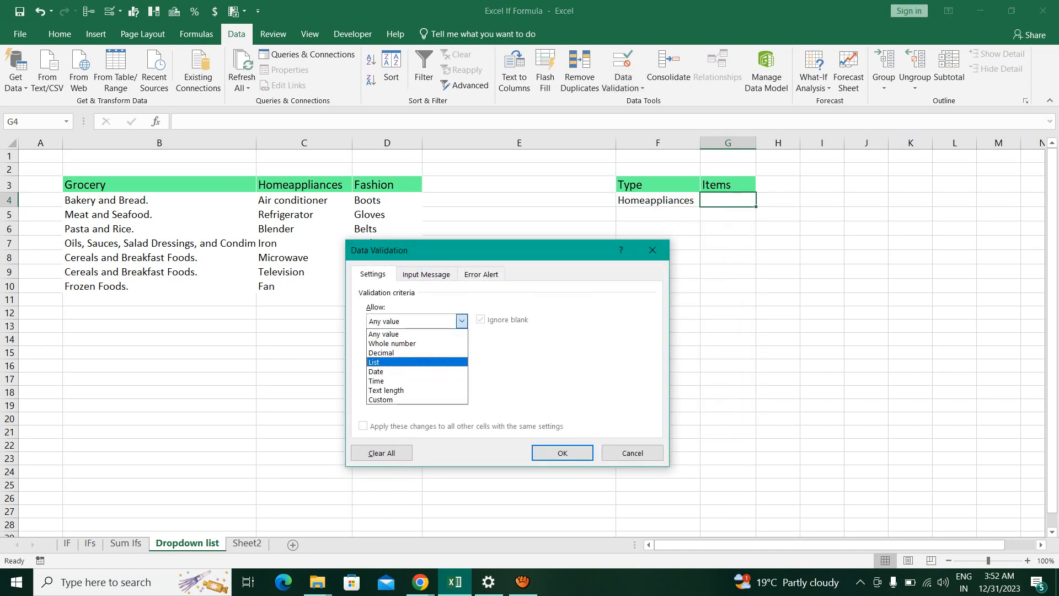
{"action": "left_click", "coordinate": [386, 362]}
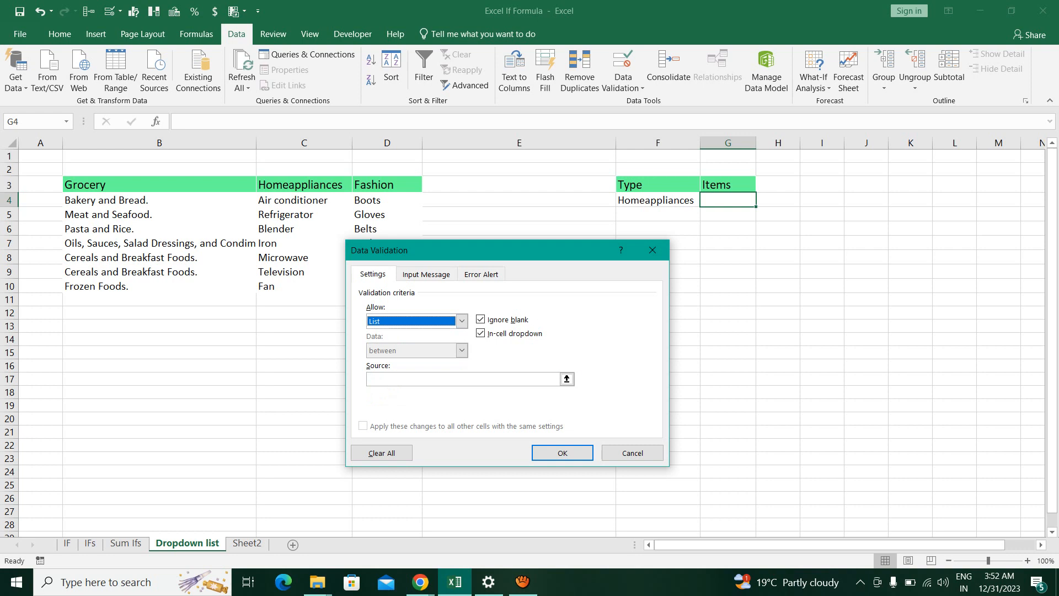
{"action": "left_click_drag", "start_coordinate": [458, 251], "coordinate": [485, 253]}
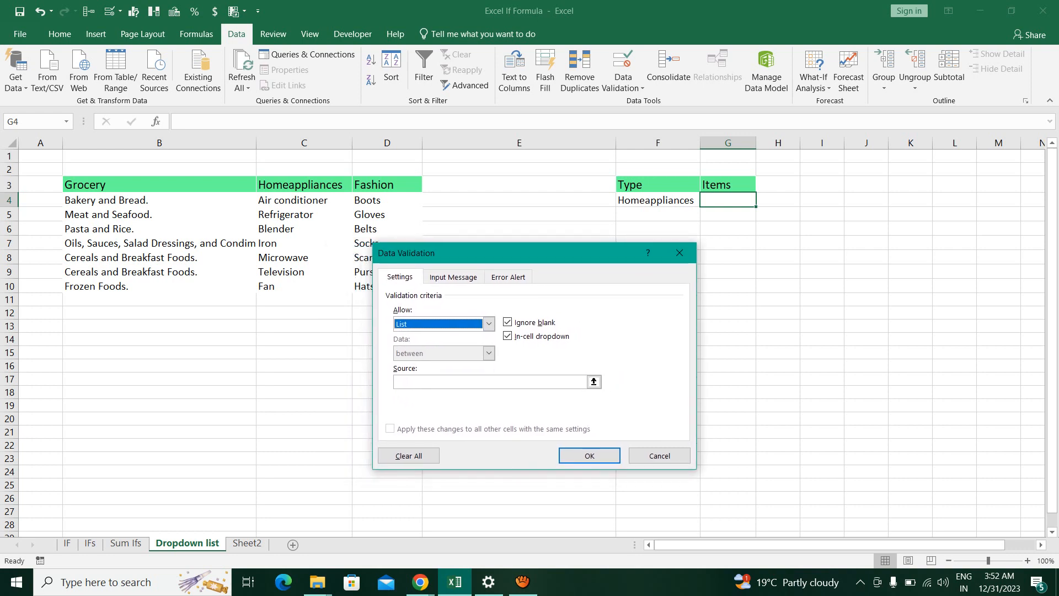
Begin the list source for G4 with =indirect( and a reference to Type cell F4
{"action": "left_click", "coordinate": [490, 381]}
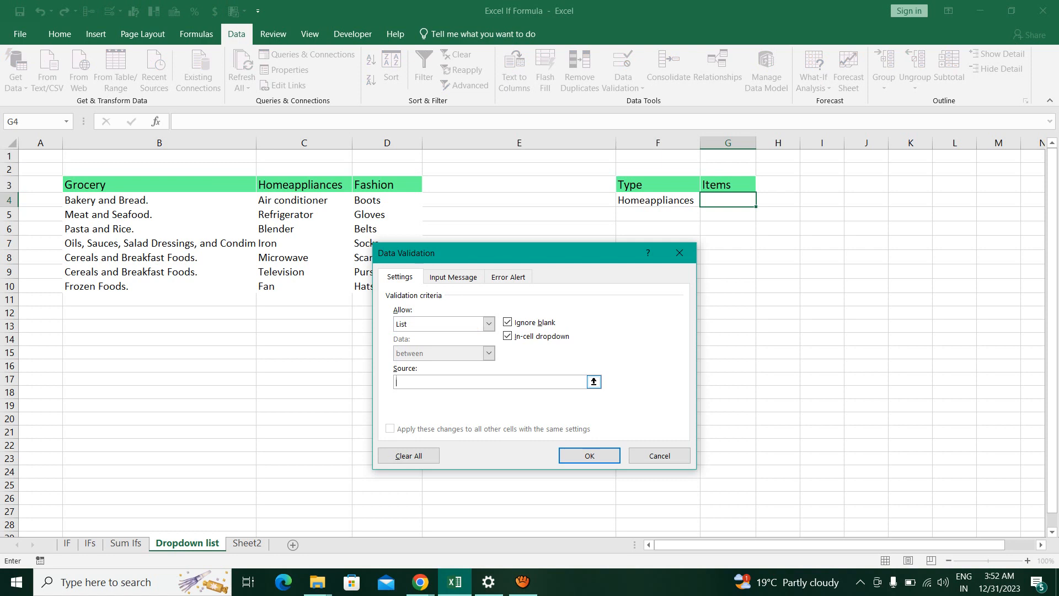
{"action": "type", "text": "=indirect"}
{"action": "left_click", "coordinate": [658, 200]}
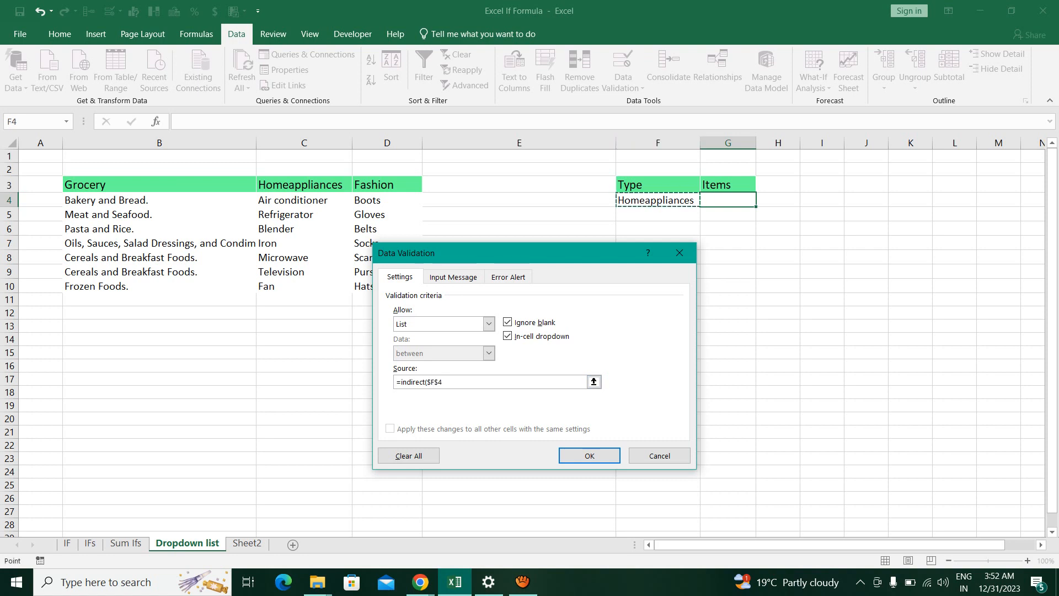
Replace the absolute reference with relative F4, complete the source as =indirect(F4) and apply the validation
{"action": "left_click", "coordinate": [446, 382]}
{"action": "key", "text": "BackSpace"}
{"action": "key", "text": "BackSpace"}
{"action": "key", "text": "BackSpace"}
{"action": "key", "text": "BackSpace"}
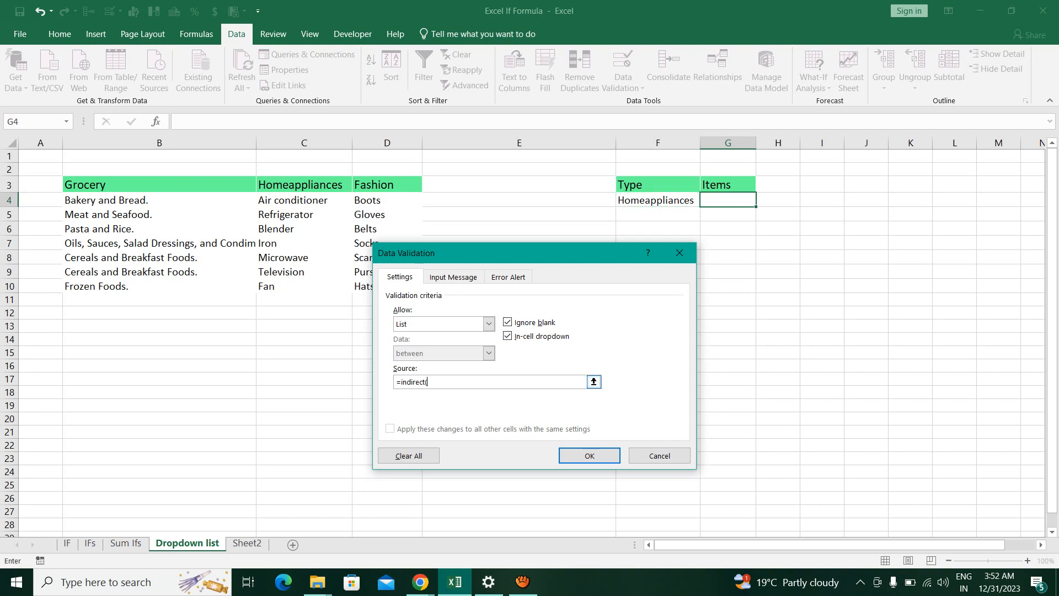
{"action": "type", "text": "F5"}
{"action": "key", "text": "BackSpace"}
{"action": "type", "text": "4)"}
{"action": "key", "text": "Return"}
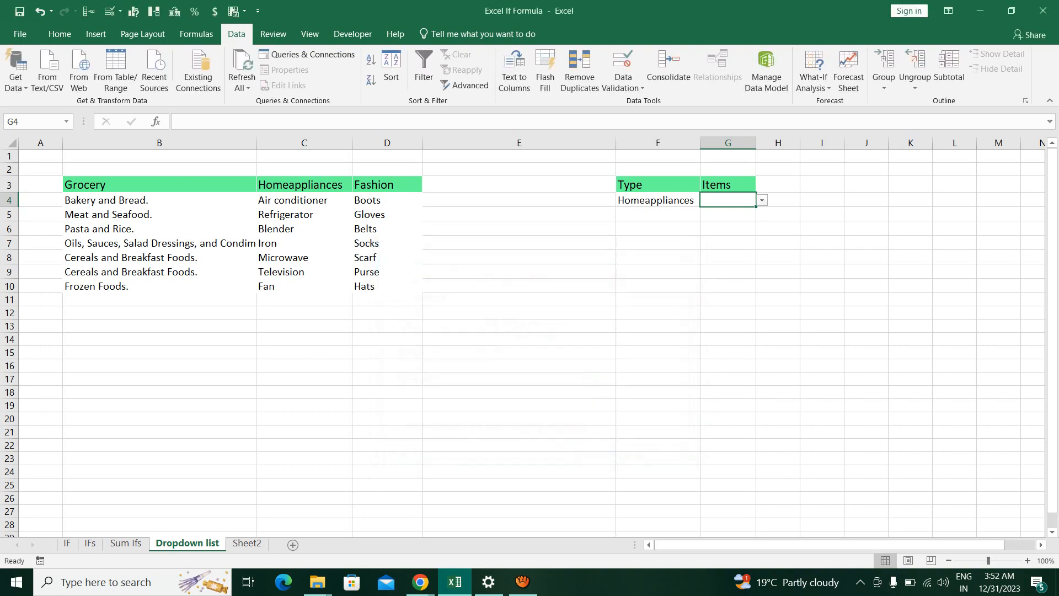
Try the Items dropdown in G4 by choosing Air conditioner and Iron in turn
{"action": "left_click", "coordinate": [657, 214]}
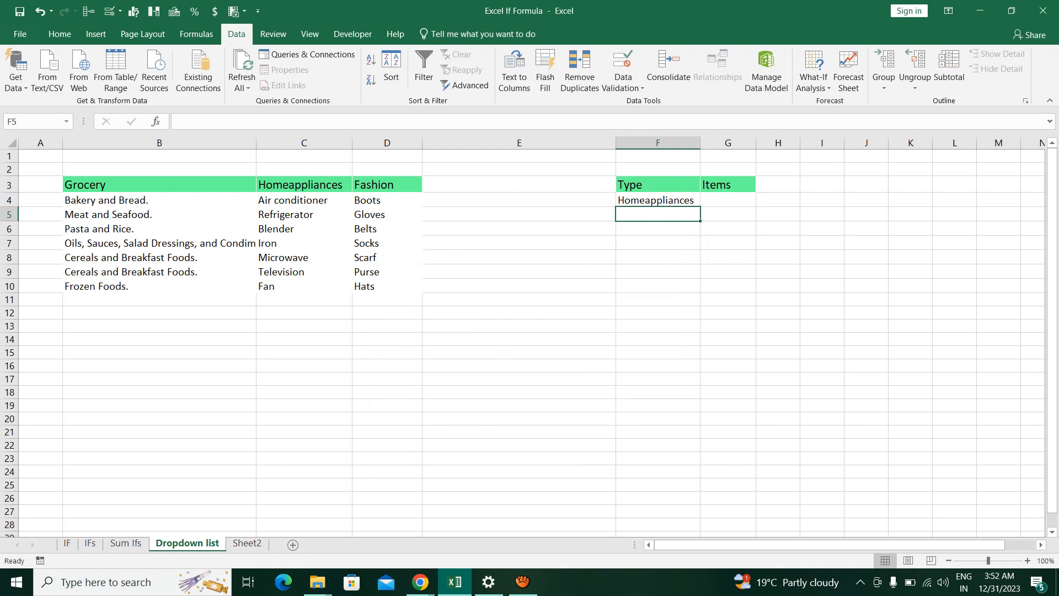
{"action": "left_click", "coordinate": [728, 200]}
{"action": "left_click", "coordinate": [762, 201]}
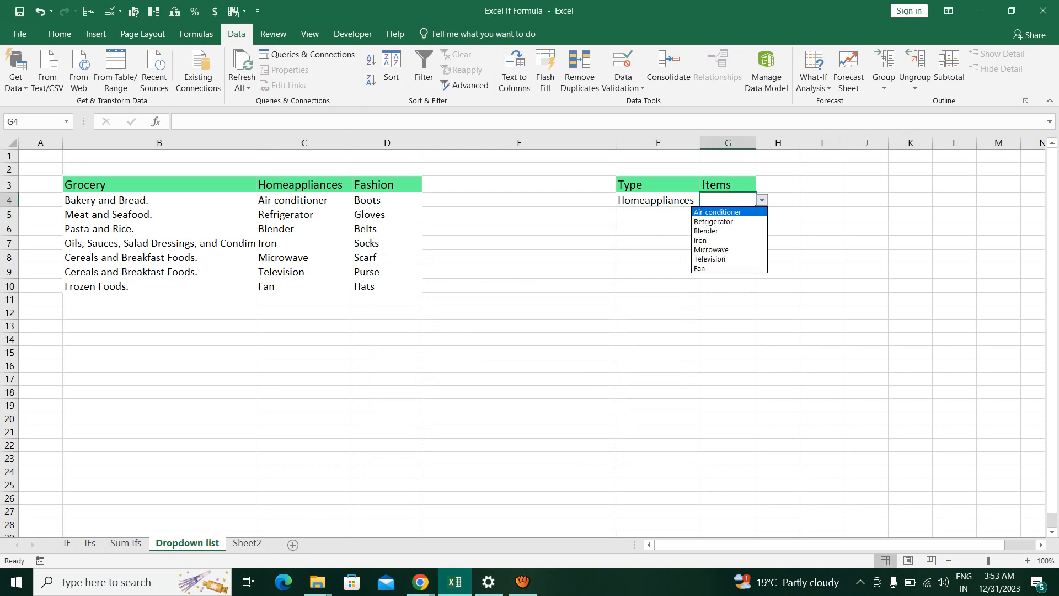
{"action": "left_click", "coordinate": [718, 213]}
{"action": "left_click", "coordinate": [762, 200]}
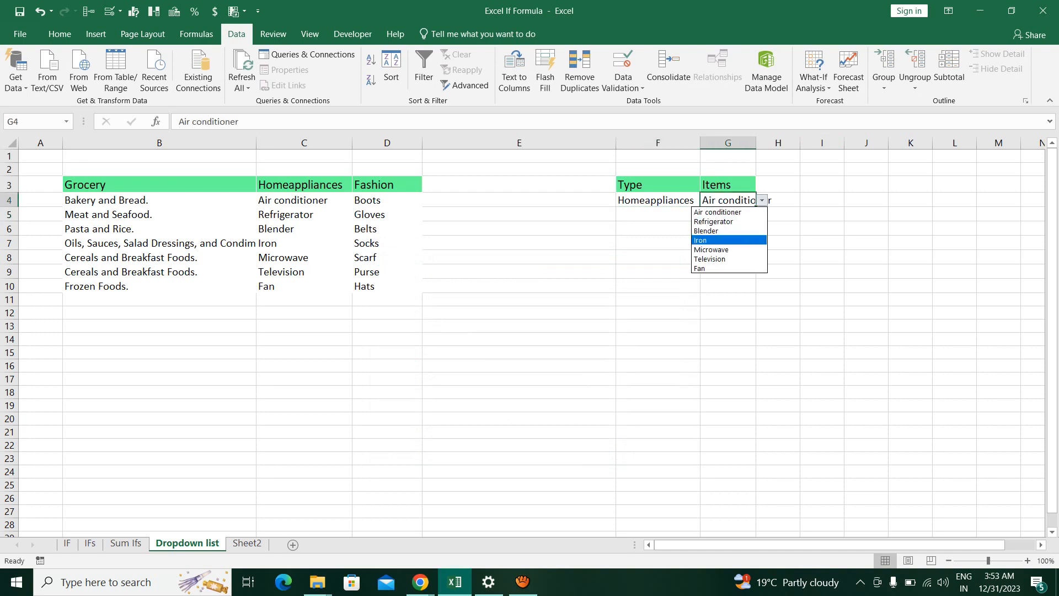
{"action": "key", "text": "Return"}
{"action": "left_click", "coordinate": [761, 200]}
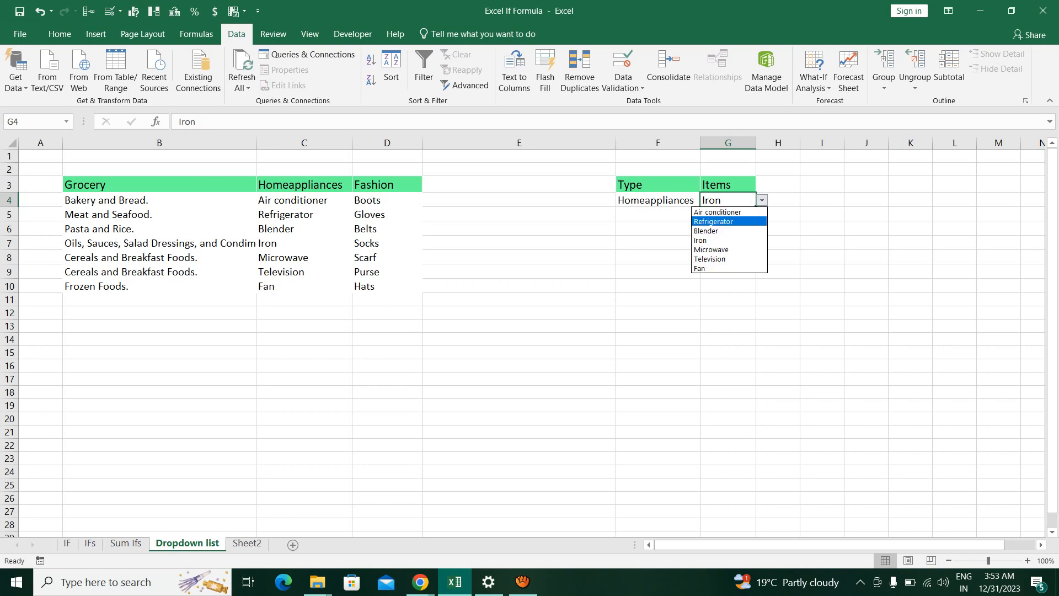
{"action": "key", "text": "Down"}
{"action": "key", "text": "Down"}
{"action": "key", "text": "Return"}
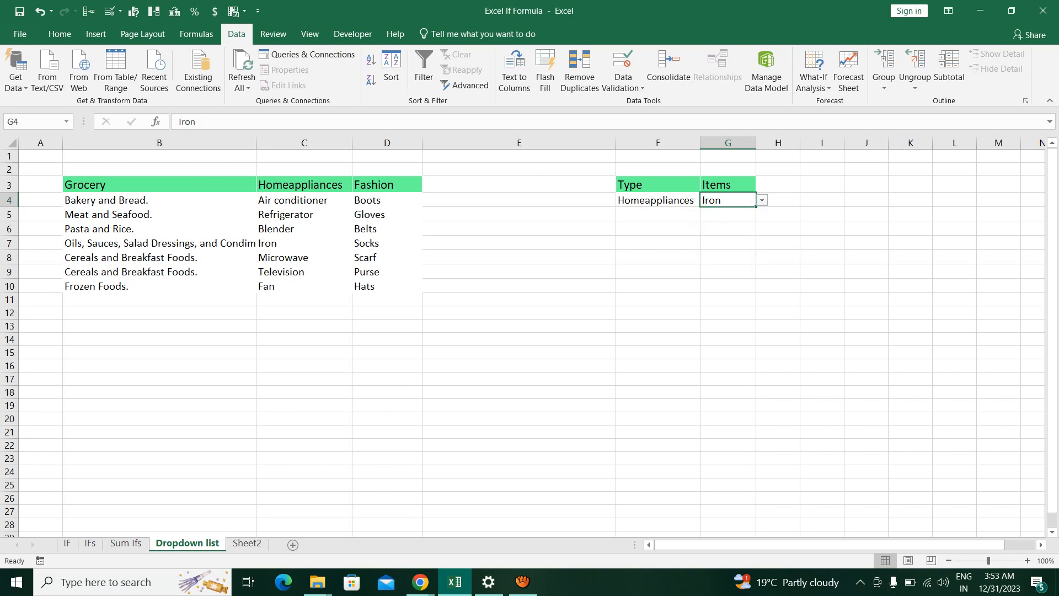
Highlight the Homeappliances items in C4:C10 for comparison and set G4 to Air conditioner
{"action": "left_click_drag", "start_coordinate": [304, 200], "coordinate": [304, 286]}
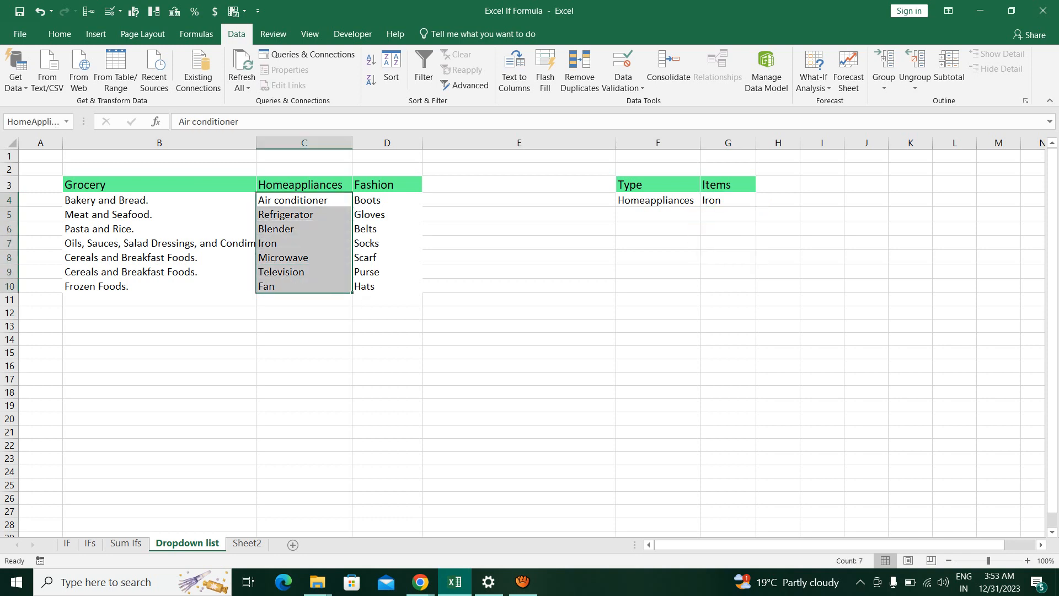
{"action": "left_click", "coordinate": [728, 200]}
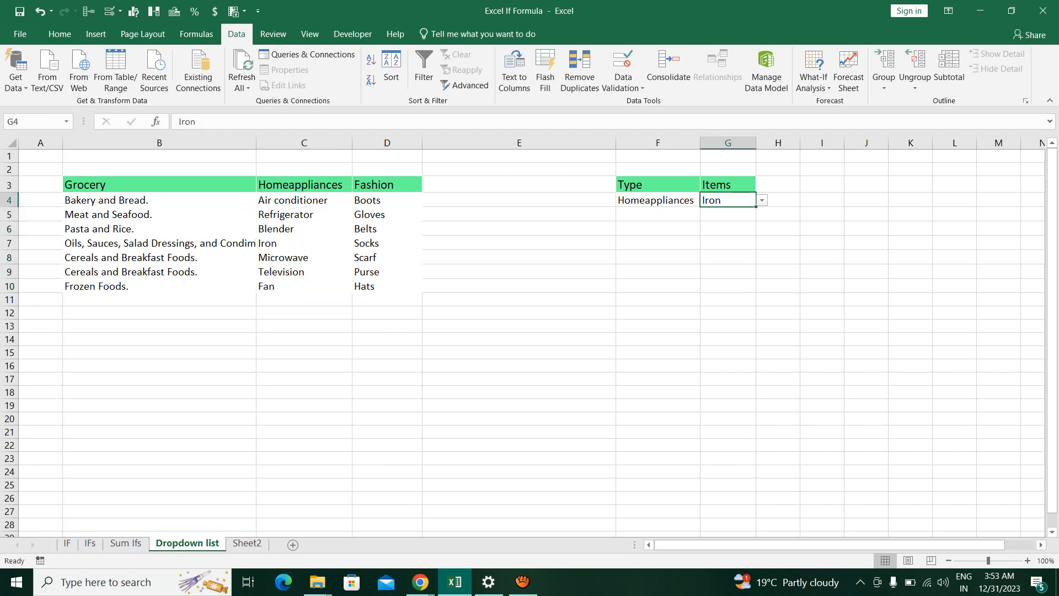
{"action": "left_click", "coordinate": [761, 200]}
{"action": "left_click", "coordinate": [727, 212]}
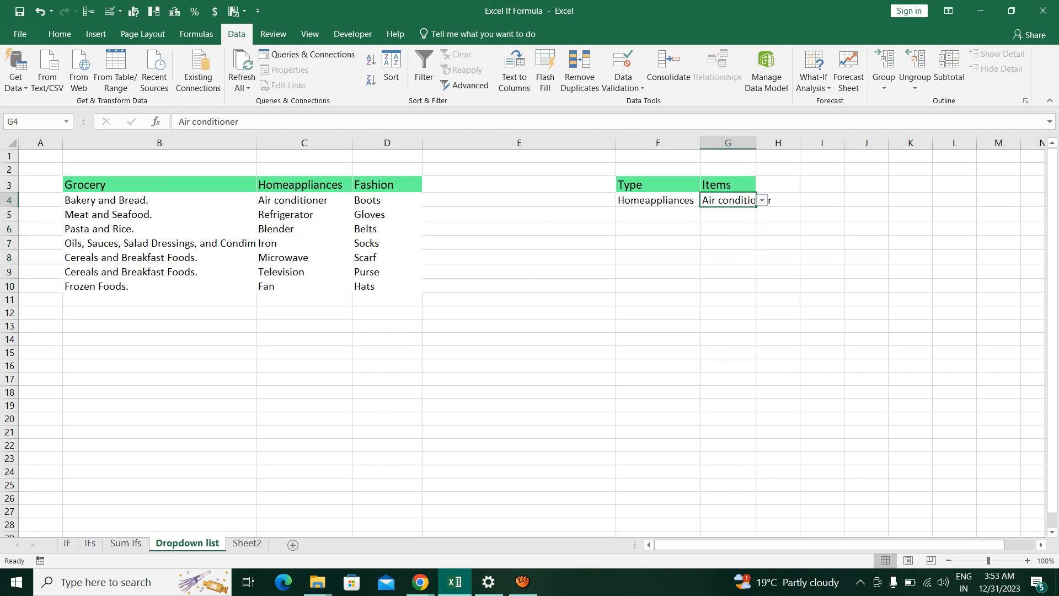
Fill the Type dropdown from F4 down into F5 and F6
{"action": "left_click", "coordinate": [658, 214]}
{"action": "key", "text": "ctrl+d"}
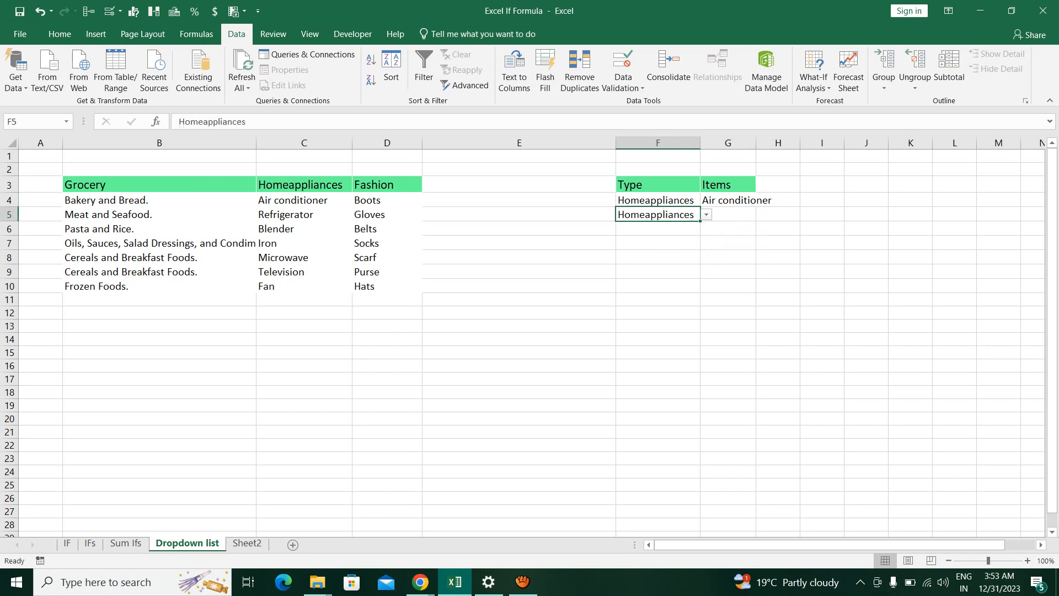
{"action": "left_click", "coordinate": [658, 229]}
{"action": "key", "text": "ctrl+d"}
Set the type to Grocery in F5 and Fashion in F6
{"action": "left_click", "coordinate": [658, 214]}
{"action": "left_click", "coordinate": [706, 214]}
{"action": "key", "text": "Up"}
{"action": "key", "text": "Return"}
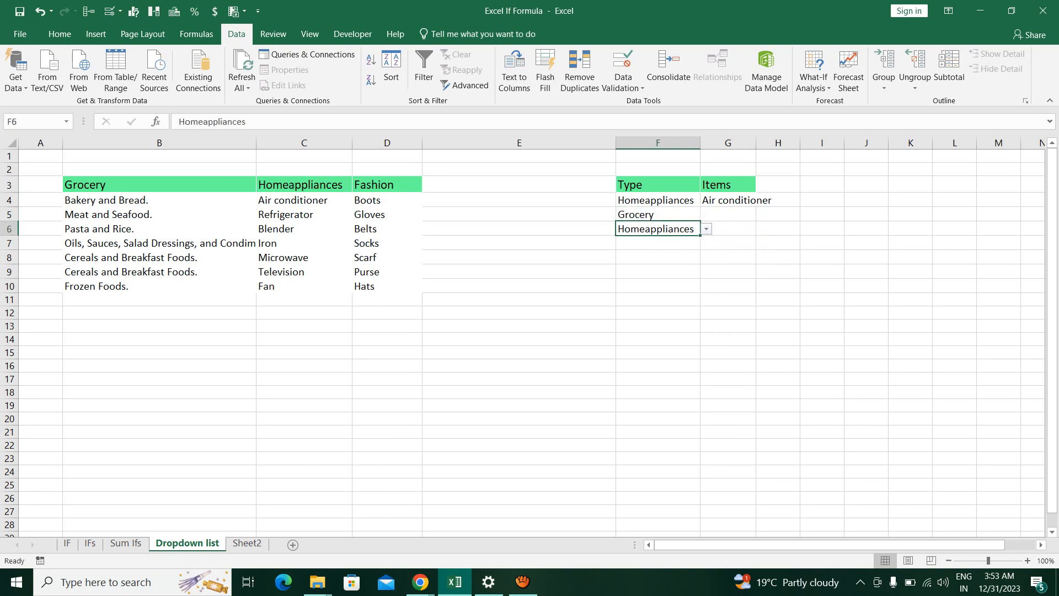
{"action": "left_click", "coordinate": [706, 229]}
{"action": "left_click", "coordinate": [662, 259]}
Fill the Items dropdown from G4 down into G5 and G6
{"action": "left_click", "coordinate": [728, 215]}
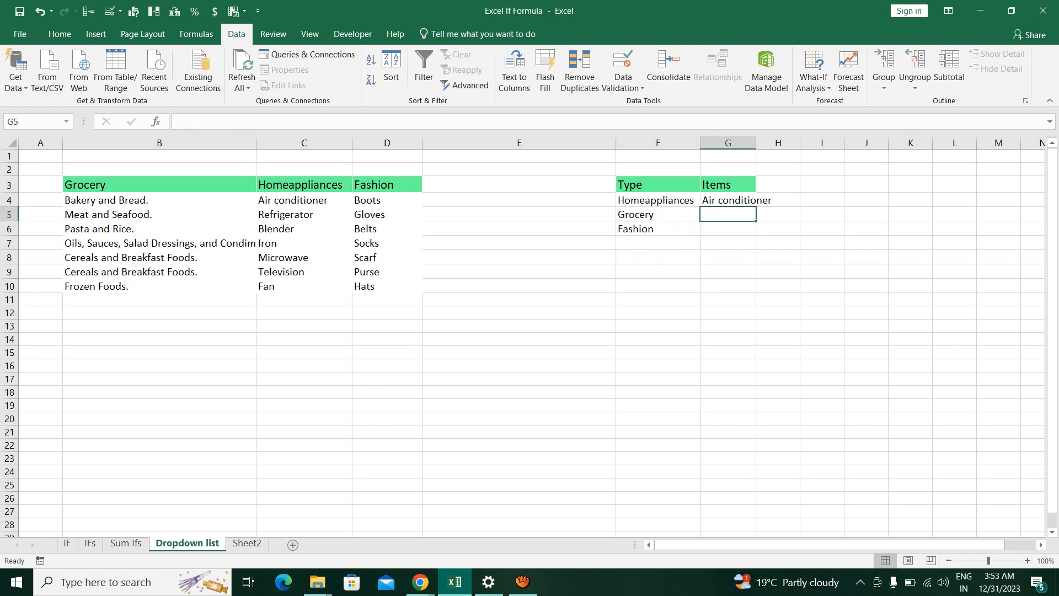
{"action": "key", "text": "ctrl+d"}
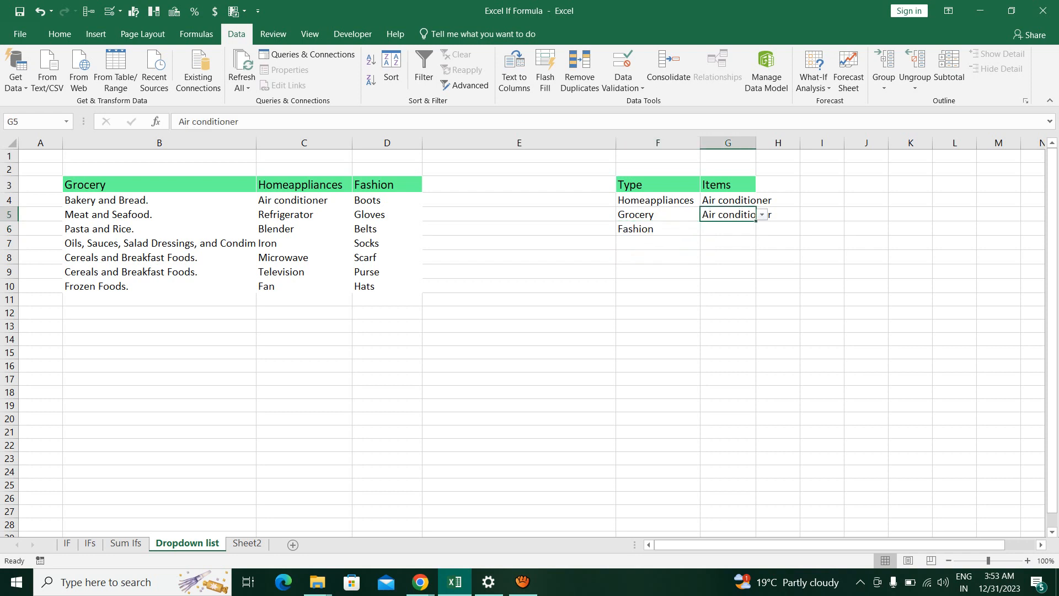
{"action": "key", "text": "Down"}
{"action": "key", "text": "ctrl+d"}
Try the Grocery row's dropdown in G5 by choosing Bakery and Bread and Meat and Seafood in turn
{"action": "key", "text": "Up"}
{"action": "key", "text": "alt+Down"}
{"action": "key", "text": "Down"}
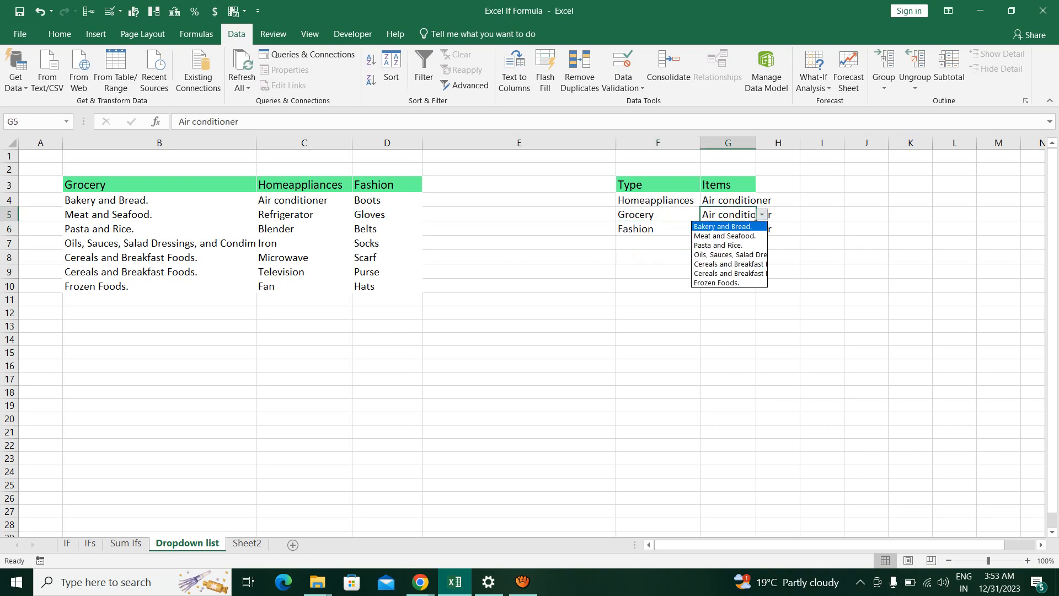
{"action": "key", "text": "Return"}
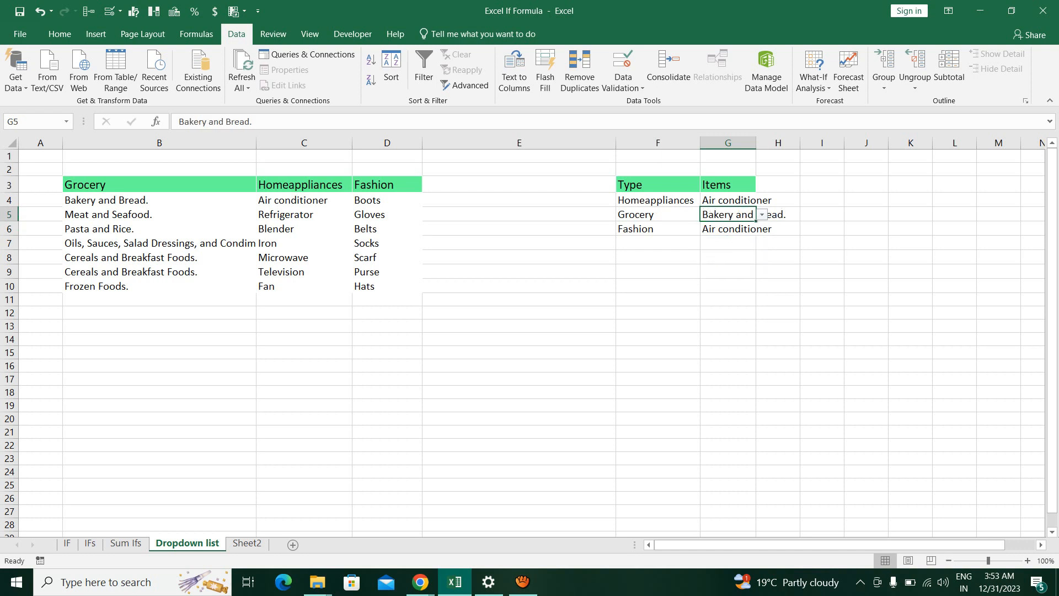
{"action": "key", "text": "alt+Down"}
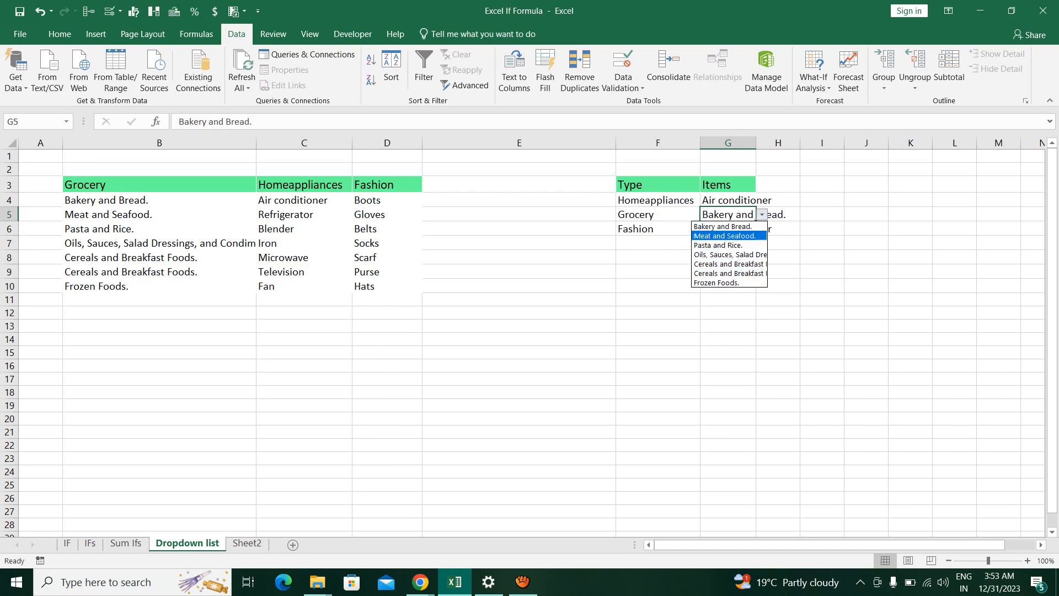
{"action": "key", "text": "Up"}
{"action": "key", "text": "Down"}
{"action": "key", "text": "Return"}
Set the Grocery item in G5 to Oils, Sauces, Salad Dressings, and Condiments
{"action": "key", "text": "alt+Down"}
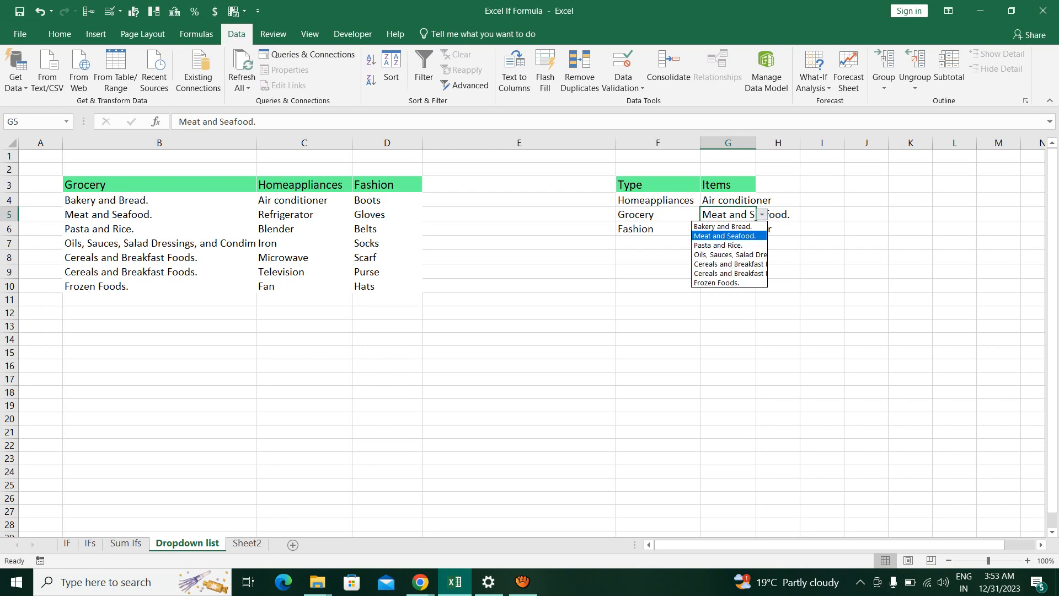
{"action": "key", "text": "Down"}
{"action": "key", "text": "Down"}
{"action": "key", "text": "Return"}
{"action": "key", "text": "Return"}
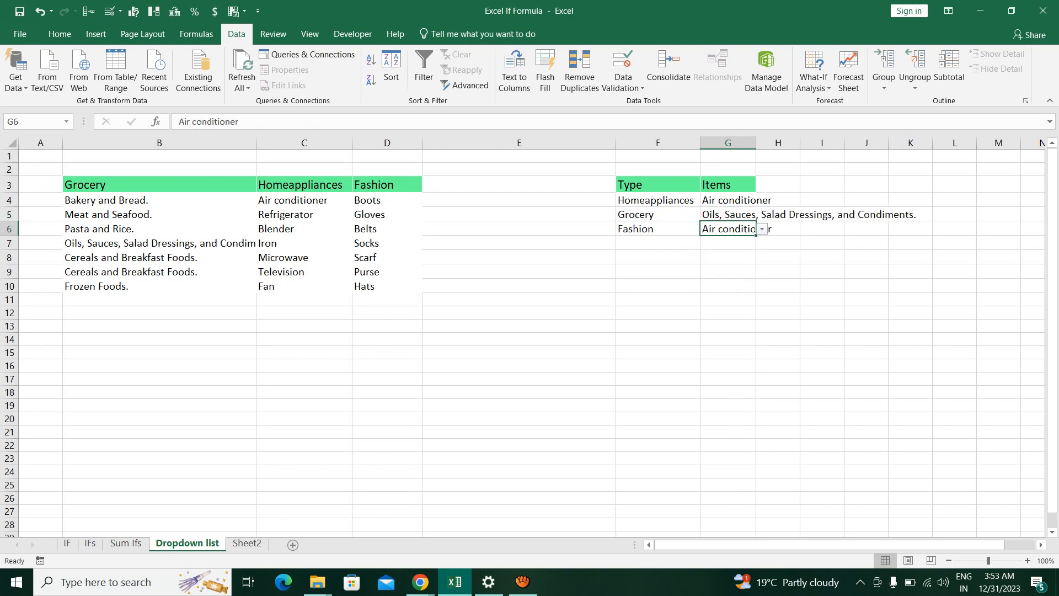
Try the Fashion row's dropdown in G6 by choosing Socks and Boots in turn
{"action": "key", "text": "alt+Down"}
{"action": "key", "text": "Down"}
{"action": "key", "text": "Down"}
{"action": "key", "text": "Down"}
{"action": "key", "text": "Return"}
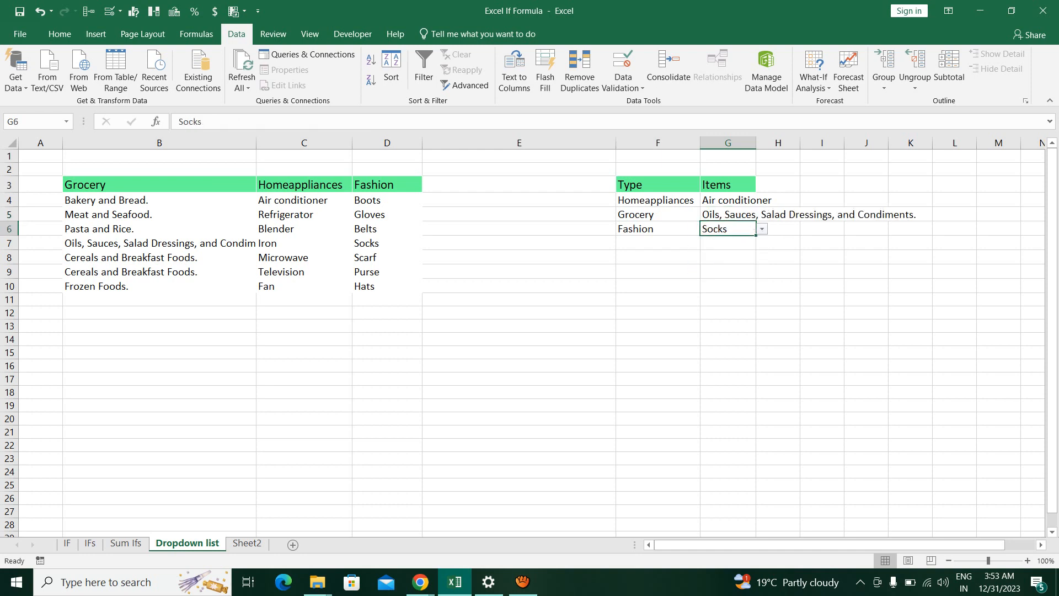
{"action": "key", "text": "alt+Down"}
{"action": "key", "text": "Up"}
{"action": "key", "text": "Up"}
{"action": "key", "text": "Up"}
{"action": "key", "text": "Return"}
Set the Fashion item in G6 to Hats and leave the cell
{"action": "key", "text": "alt+Down"}
{"action": "key", "text": "Down"}
{"action": "key", "text": "Down"}
{"action": "key", "text": "Down"}
{"action": "key", "text": "Down"}
{"action": "key", "text": "Down"}
{"action": "key", "text": "Down"}
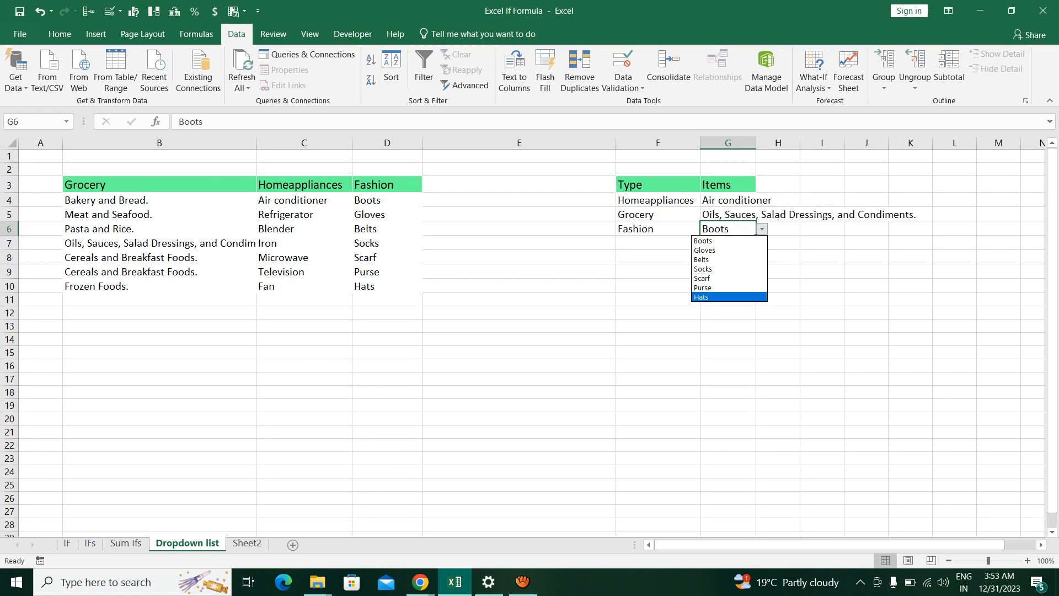
{"action": "key", "text": "Return"}
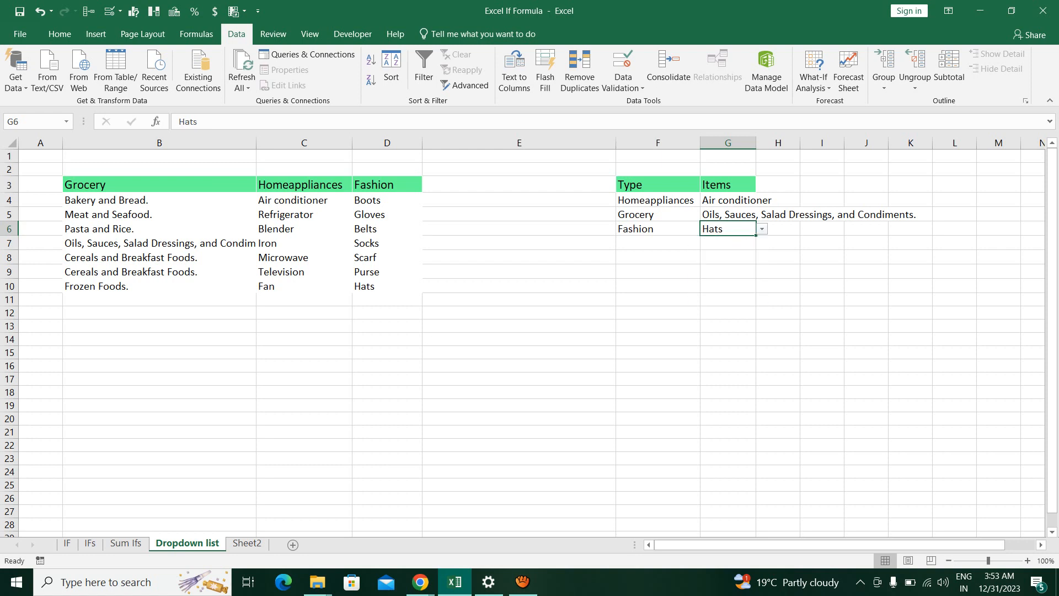
{"action": "left_click", "coordinate": [728, 257]}
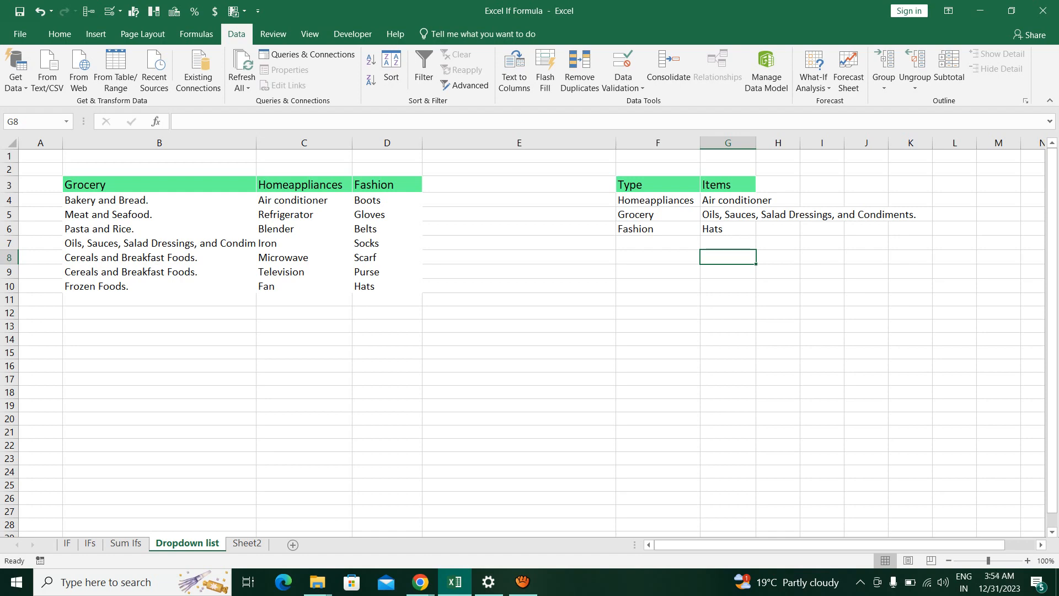
{"action": "left_click", "coordinate": [522, 582]}
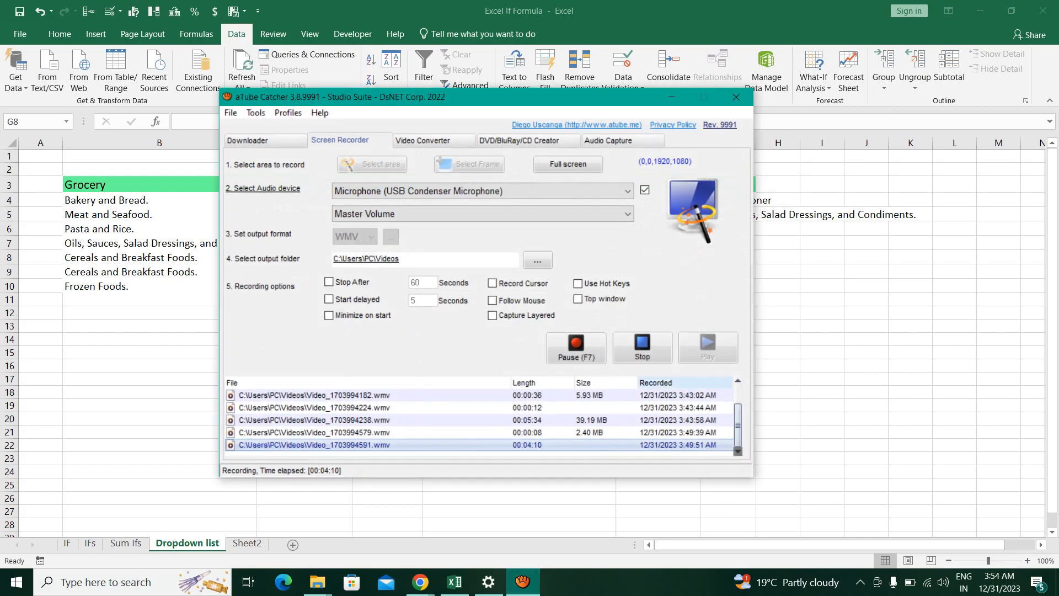